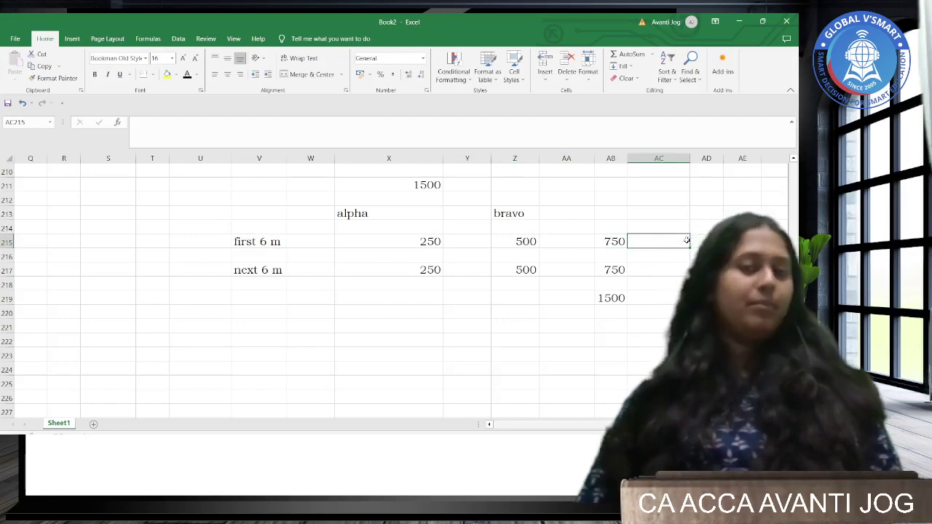
# Switch to the scanned PDF in the browser and highlight "To 30 June 20X6" in the borrowing costs solution.
pyautogui.scroll(-3, 421, 298)
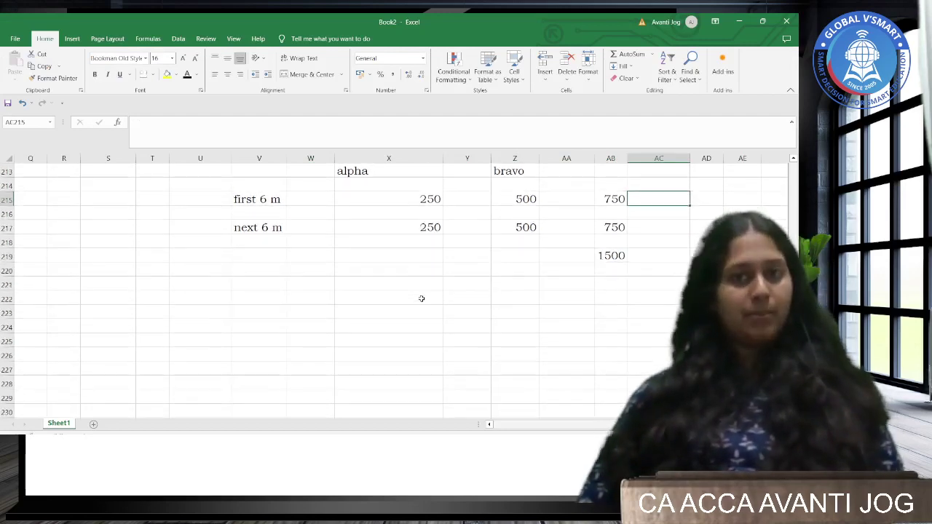
pyautogui.scroll(3, 423, 298)
pyautogui.hotkey('alt', 'Tab')
pyautogui.scroll(-5, 386, 327)
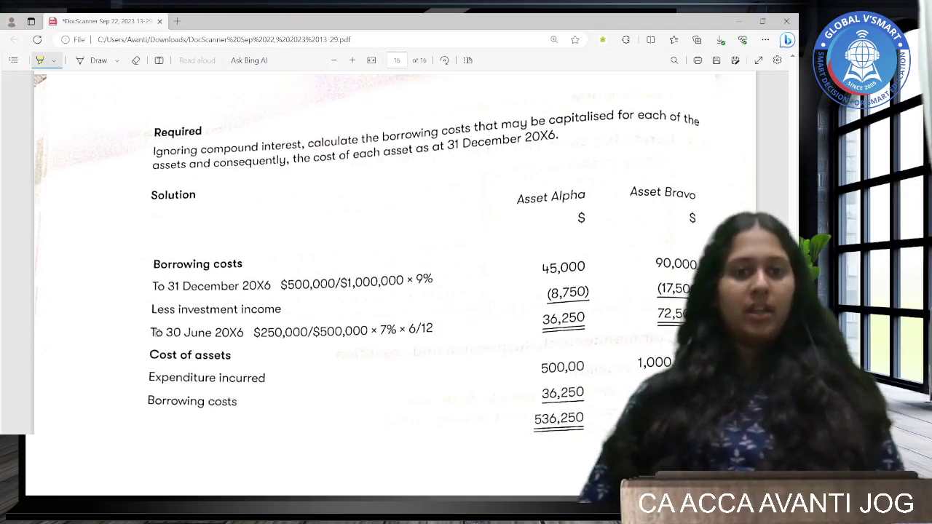
pyautogui.moveTo(151, 332); pyautogui.dragTo(249, 333)
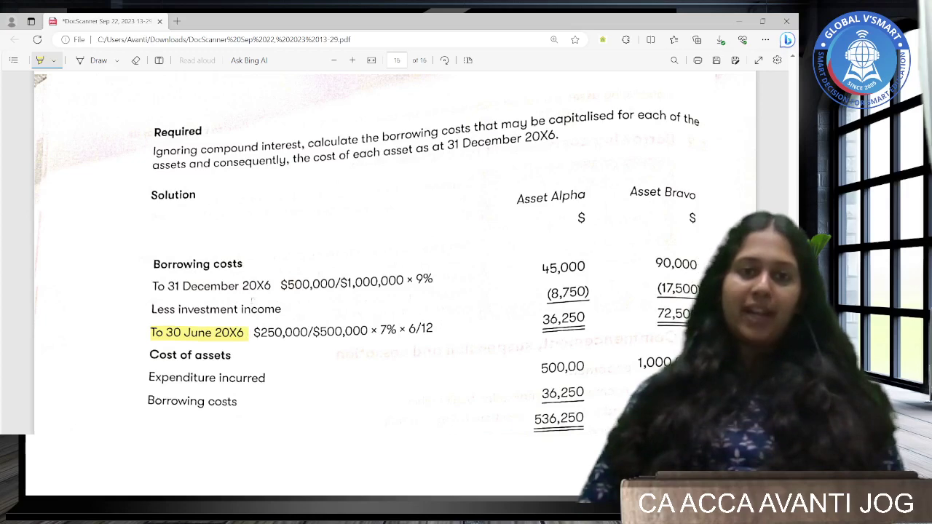
# Switch back to the Excel workbook and enter the headings alpha in X222 and bravo in Z222.
pyautogui.scroll(10, 295, 314)
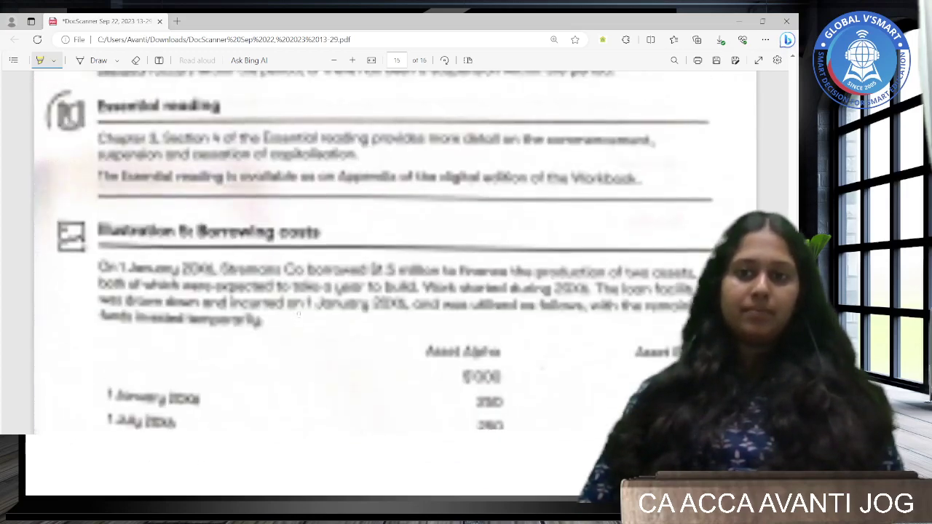
pyautogui.scroll(-10, 298, 314)
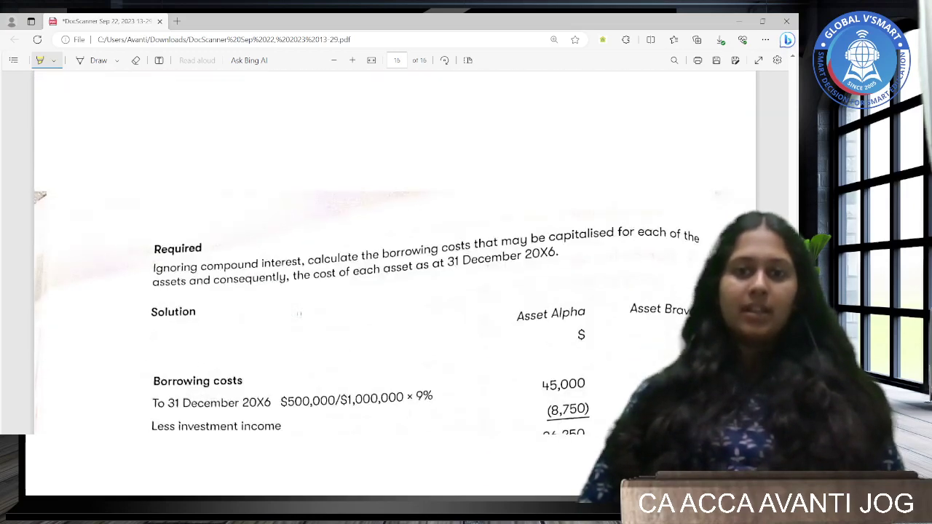
pyautogui.scroll(-1, 298, 314)
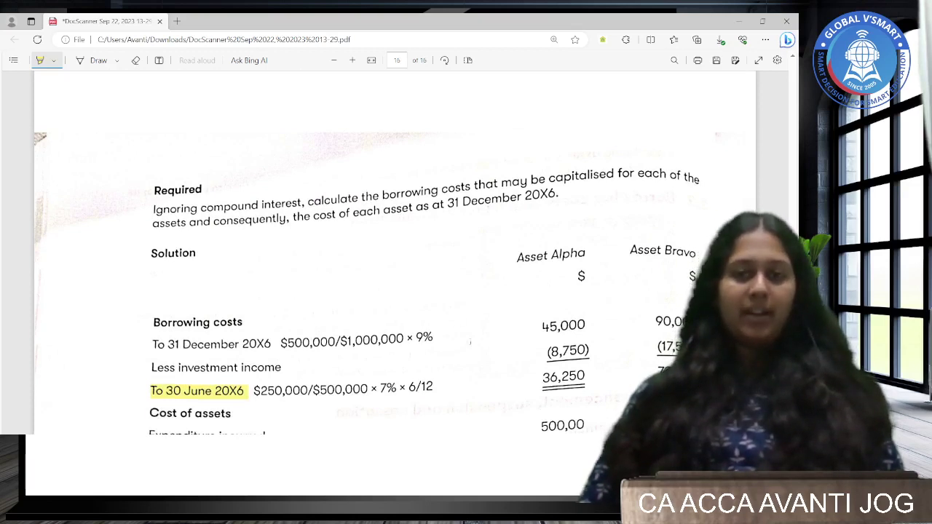
pyautogui.scroll(-1, 588, 329)
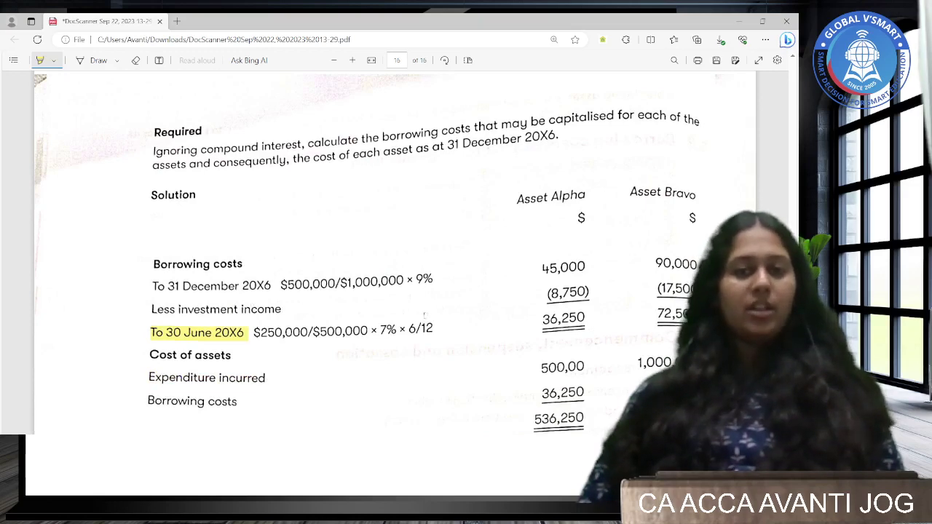
pyautogui.hotkey('alt', 'Tab')
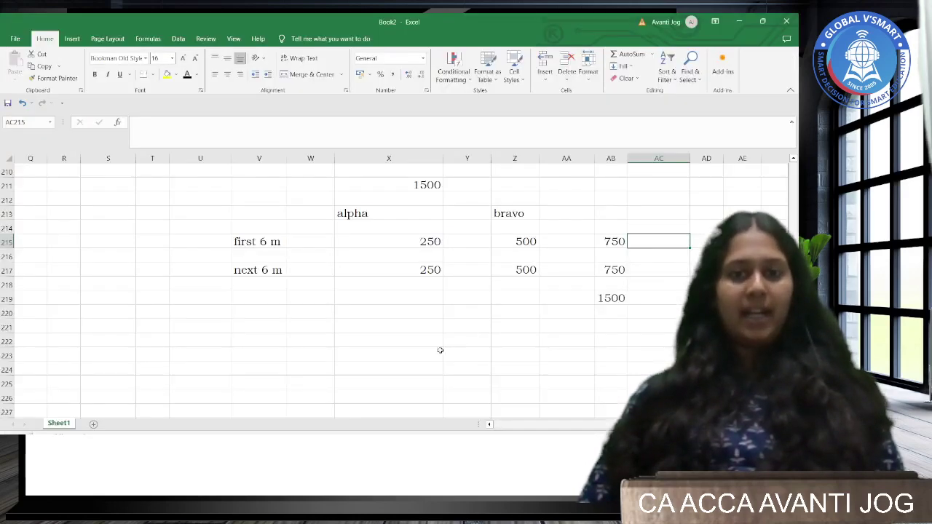
pyautogui.click(390, 350)
pyautogui.click(374, 345)
pyautogui.write('a')
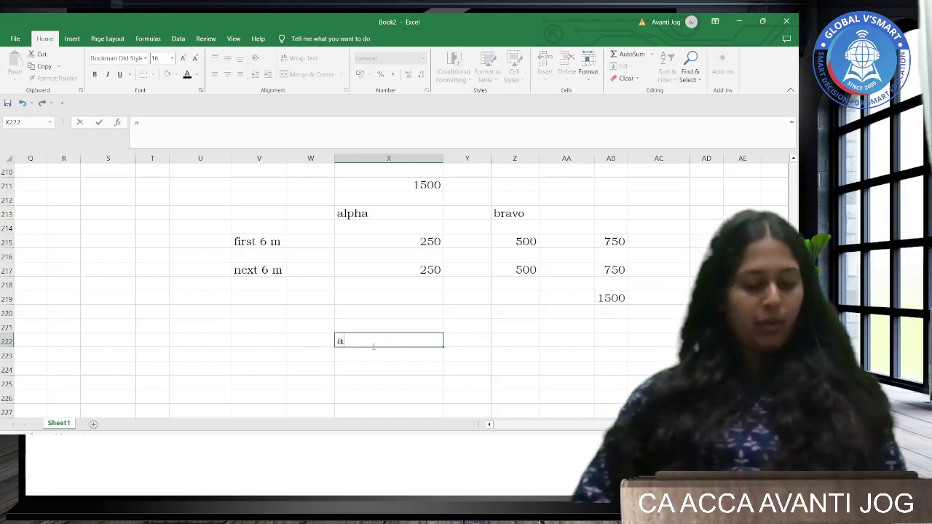
pyautogui.write('lpha')
pyautogui.press('Tab')
pyautogui.press('Tab')
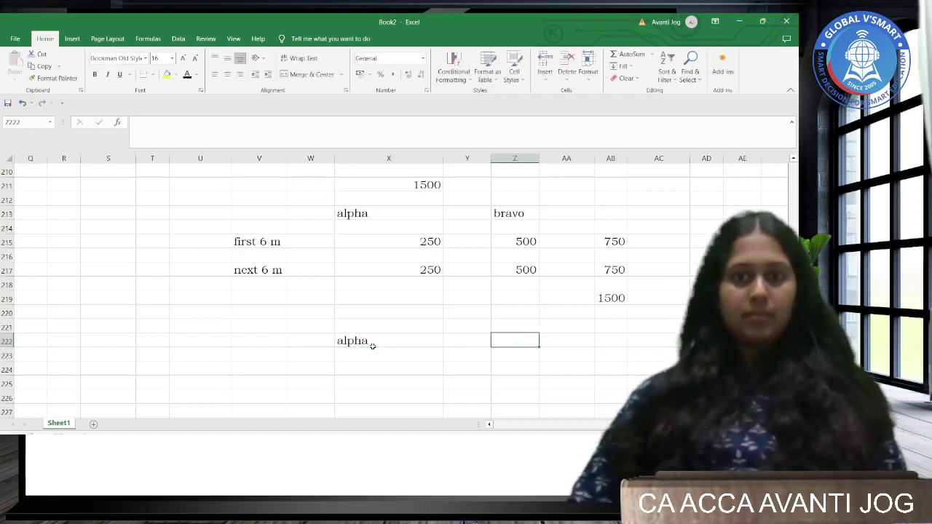
pyautogui.write('bravo')
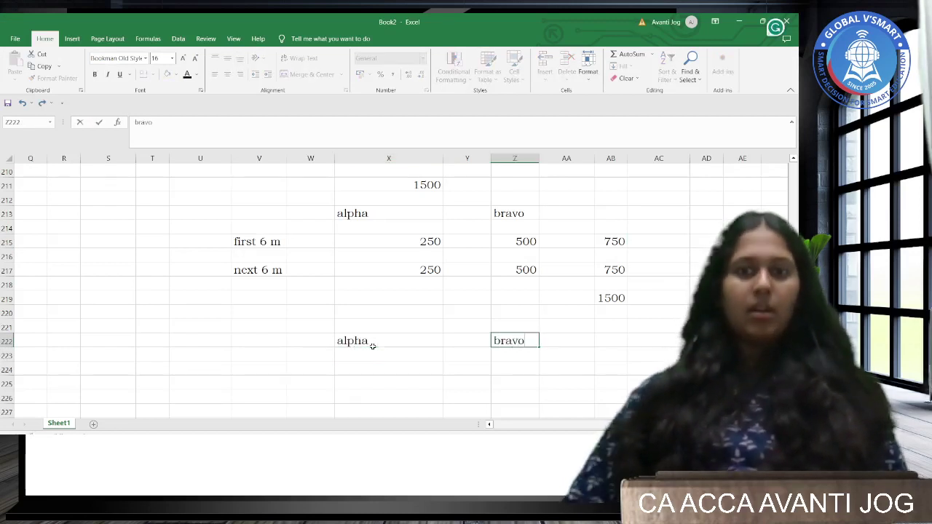
pyautogui.press('Return')
# Enter the row label 31 dec in V224, below and beside the new alpha and bravo headings.
pyautogui.press('Return')
pyautogui.press('Left')
pyautogui.press('Left')
pyautogui.press('Left')
pyautogui.press('Left')
pyautogui.write('31')
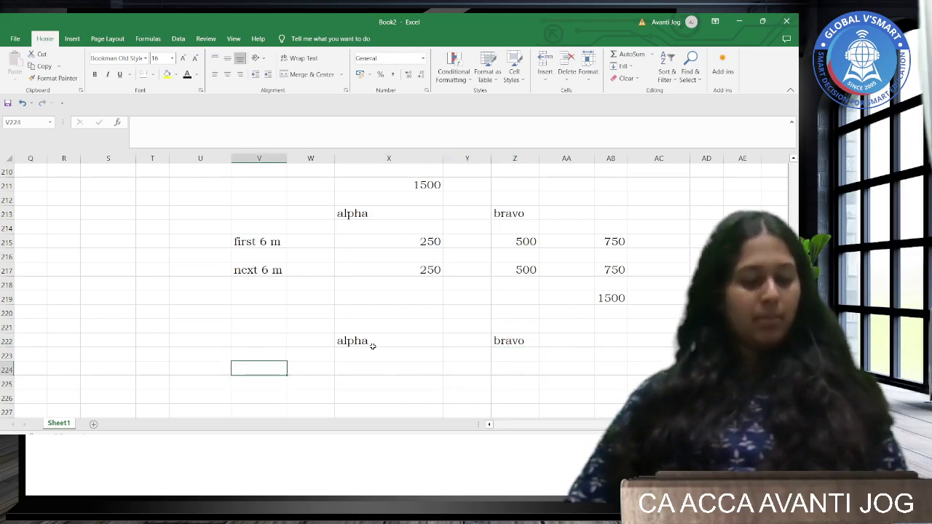
pyautogui.write(' c')
pyautogui.write('e')
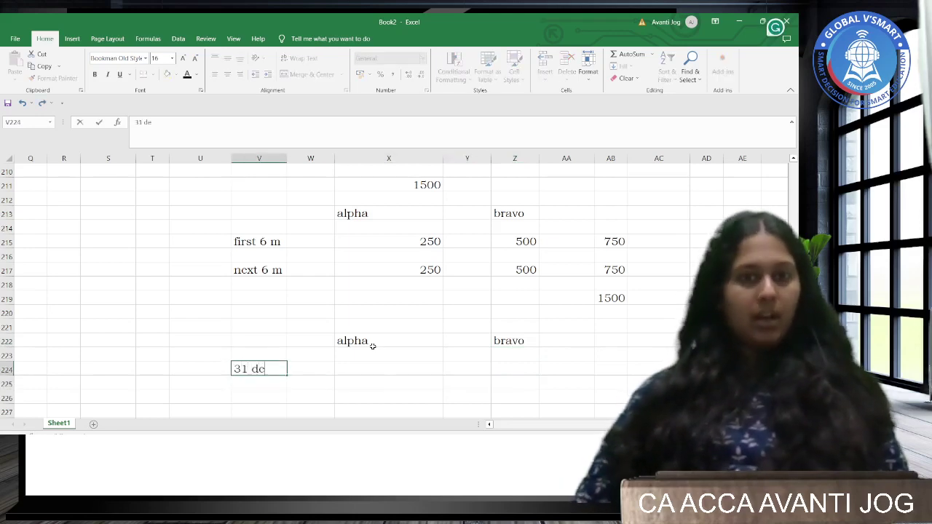
pyautogui.write('c')
pyautogui.press('Tab')
pyautogui.press('Tab')
# Switch to the PDF and extend the highlight over the whole "$1.5 million" loan amount in Illustration 5.
pyautogui.hotkey('alt', 'Tab')
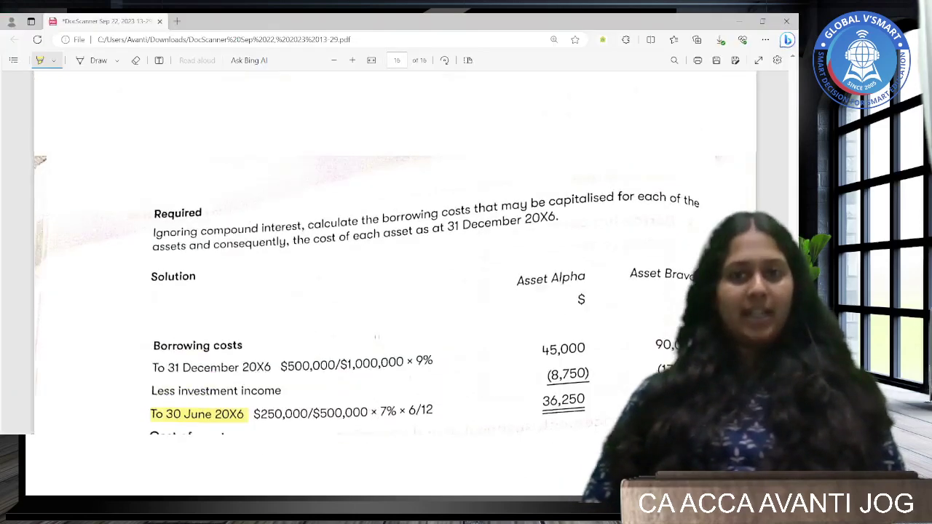
pyautogui.scroll(10, 394, 248)
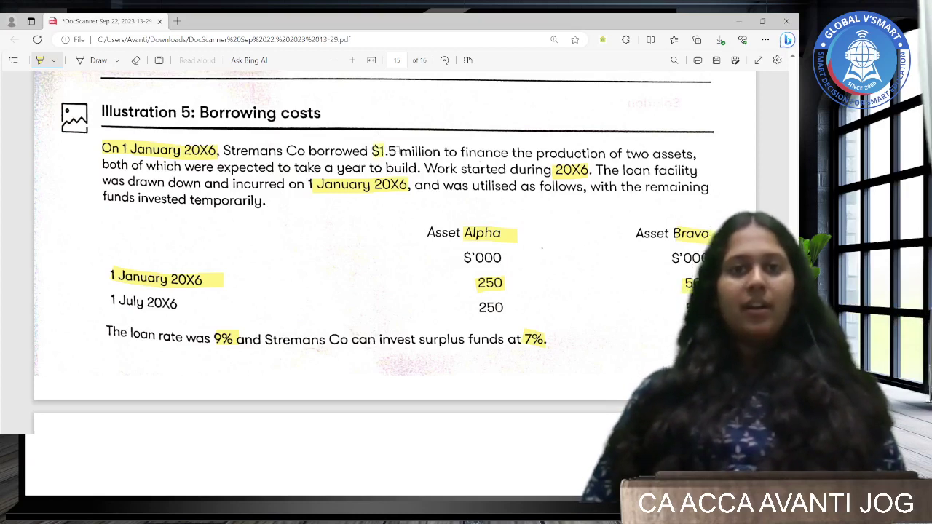
pyautogui.moveTo(396, 151); pyautogui.dragTo(437, 150)
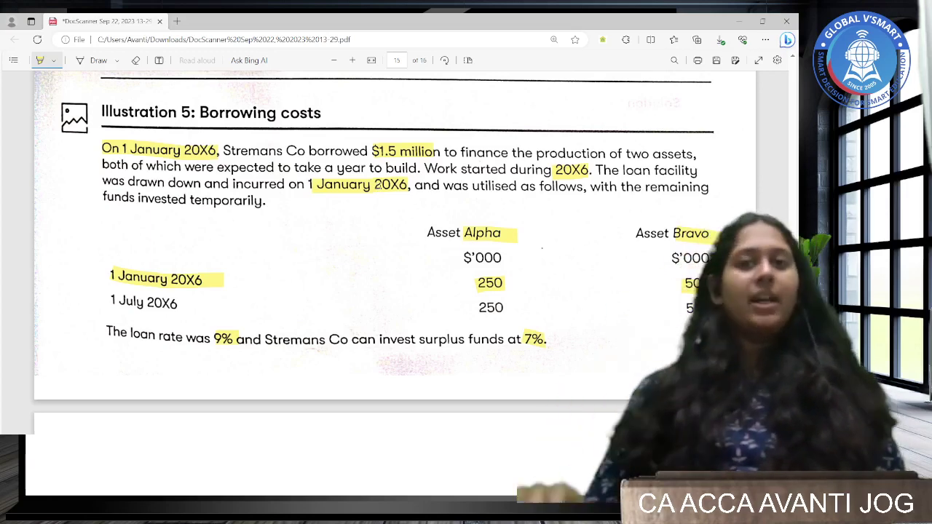
# Return to the Excel workbook and enter the totals 500 for alpha in X218 and 1000 for bravo in Z218.
pyautogui.hotkey('alt', 'Tab')
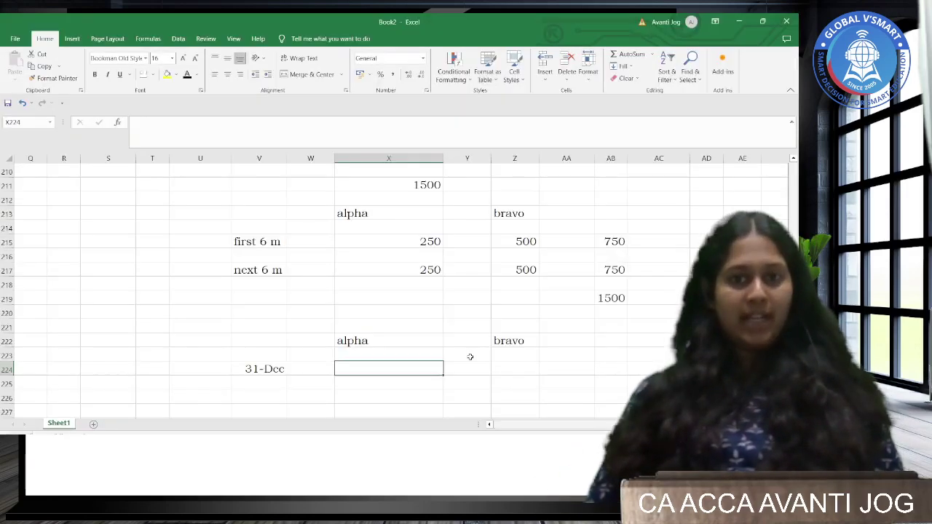
pyautogui.click(427, 288)
pyautogui.write('=sum(X215:X217)')
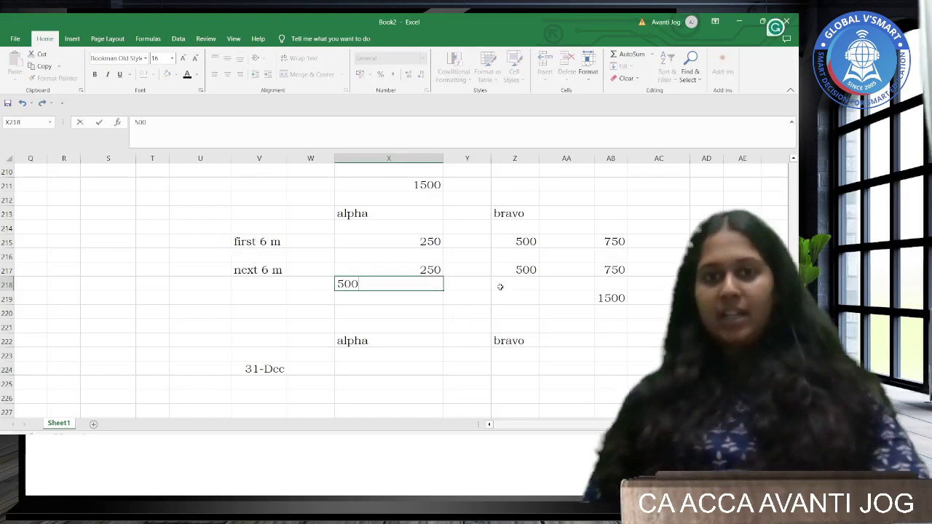
pyautogui.click(504, 286)
pyautogui.write('1000')
pyautogui.press('Return')
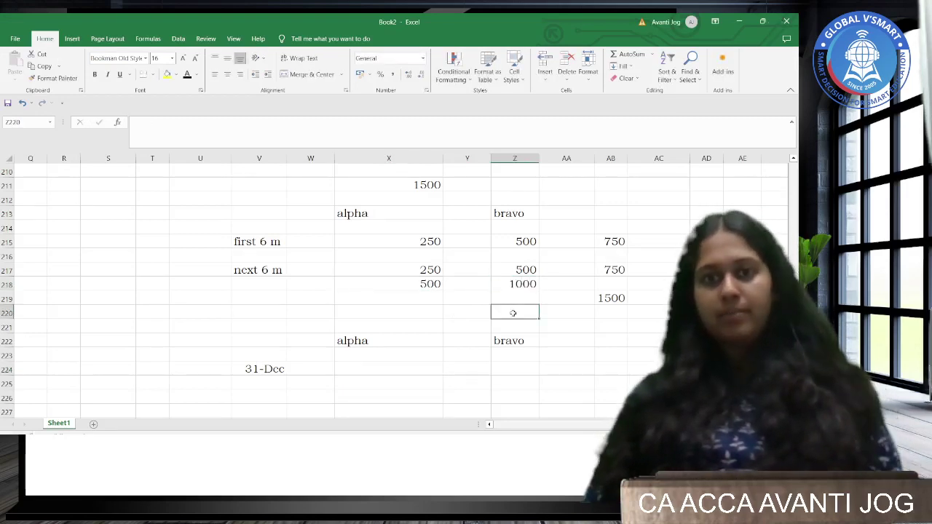
# Calculate the 9% interest on the total loan in Z211 with the formula =X211*.09.
pyautogui.hotkey('alt', 'Tab')
pyautogui.hotkey('alt', 'Tab')
pyautogui.click(357, 370)
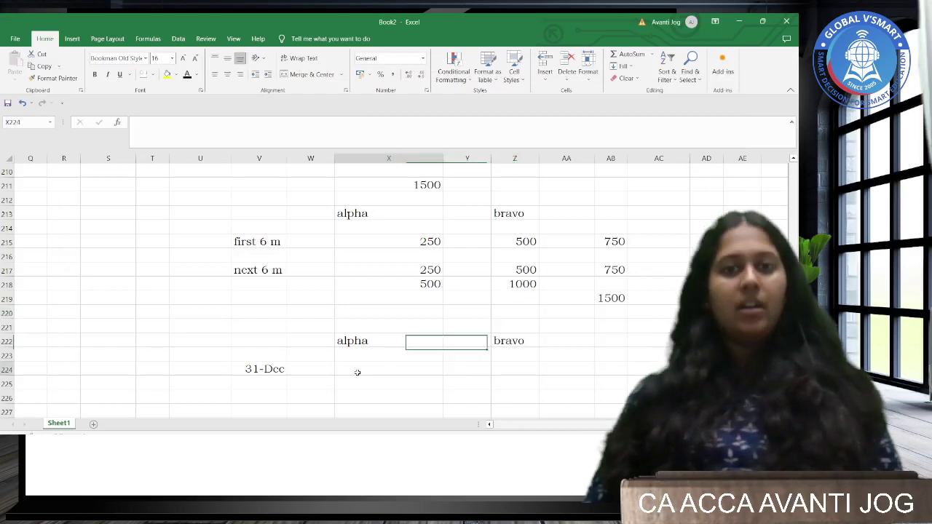
pyautogui.click(493, 188)
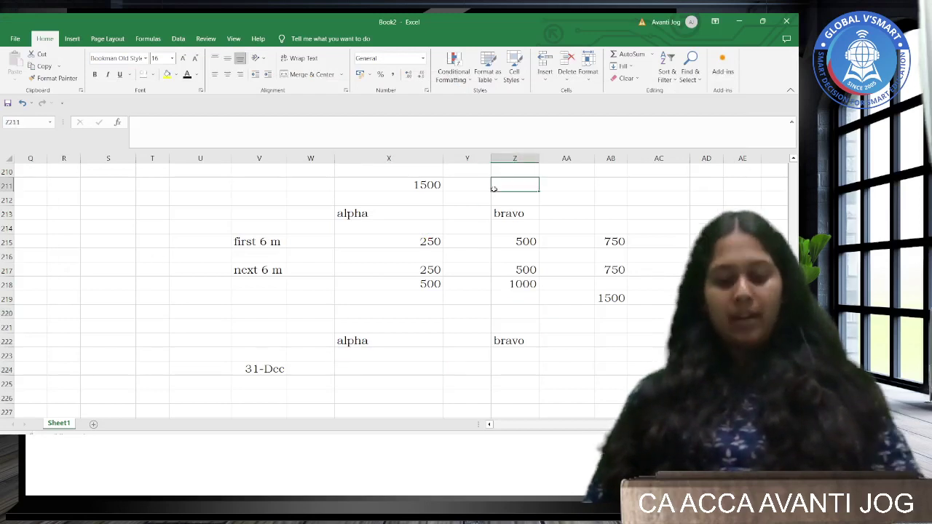
pyautogui.write('=')
pyautogui.click(435, 185)
pyautogui.write('*.09')
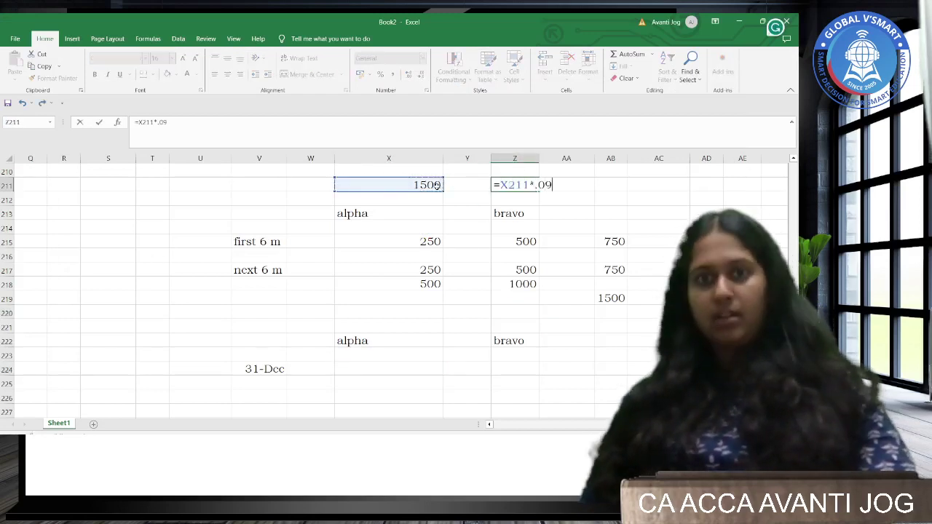
pyautogui.press('Return')
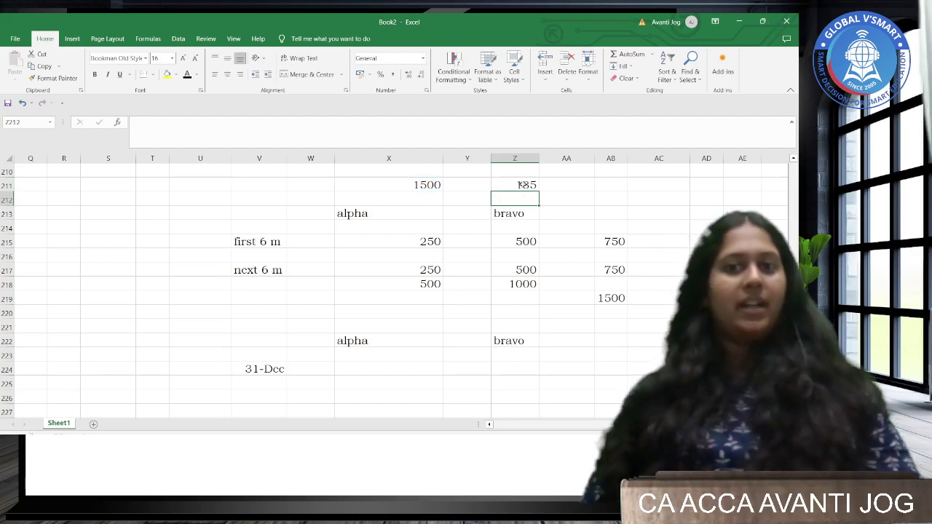
# Calculate alpha's share of the interest for 31-Dec in X224 with the formula =X218/X211*Z211.
pyautogui.click(522, 185)
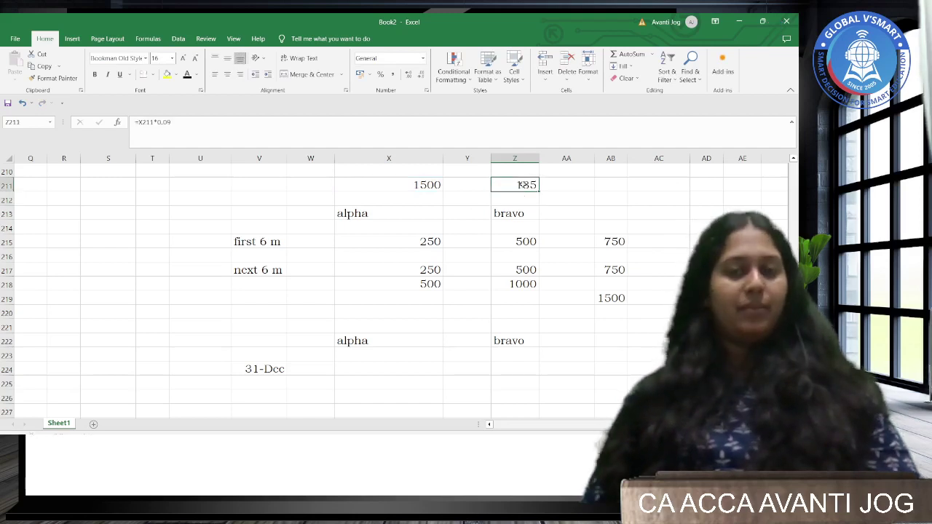
pyautogui.click(415, 185)
pyautogui.click(405, 289)
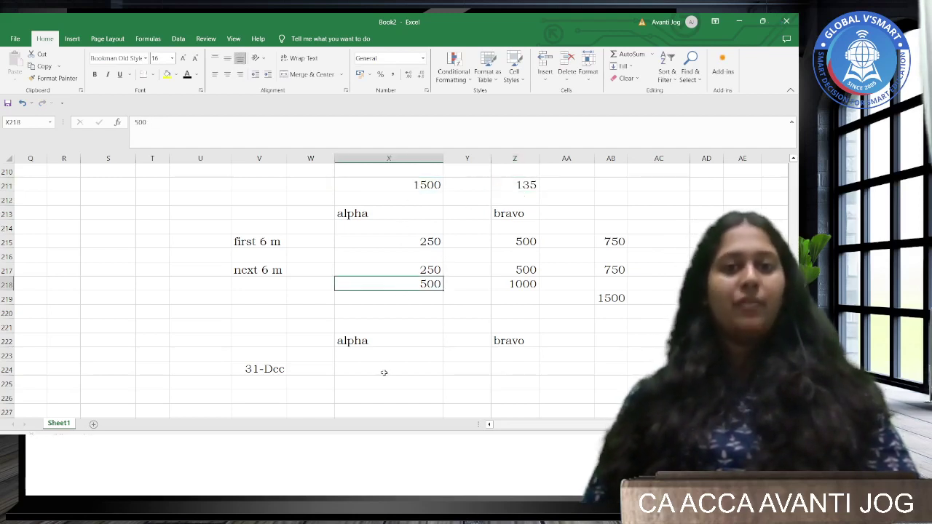
pyautogui.click(383, 372)
pyautogui.write('=')
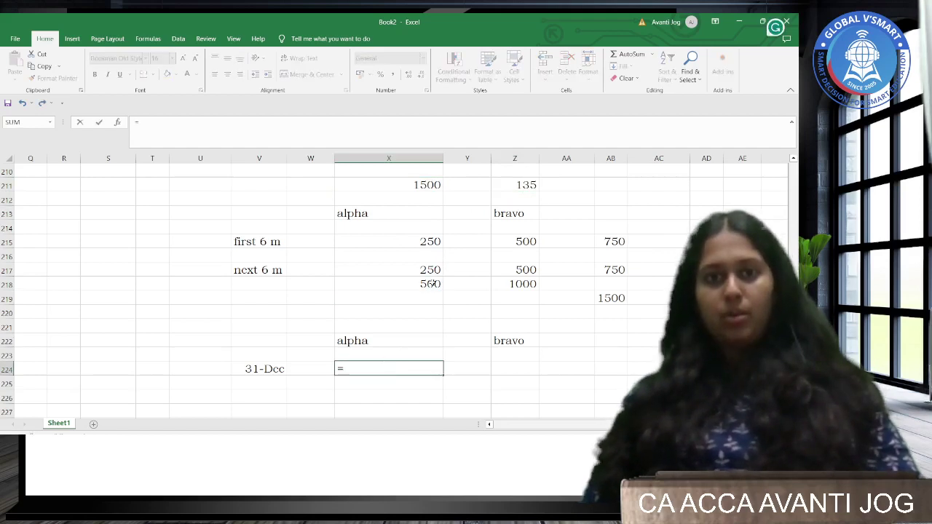
pyautogui.click(432, 284)
pyautogui.write('/')
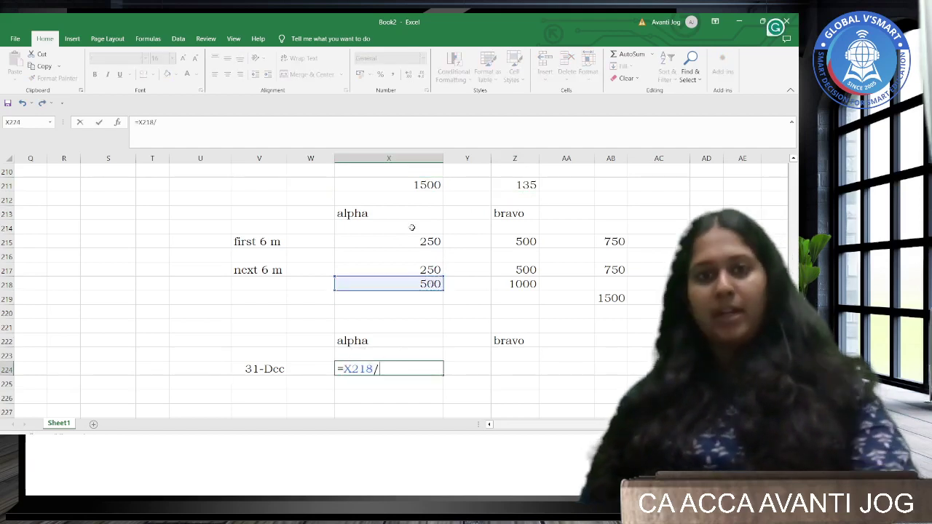
pyautogui.click(406, 191)
pyautogui.write('*')
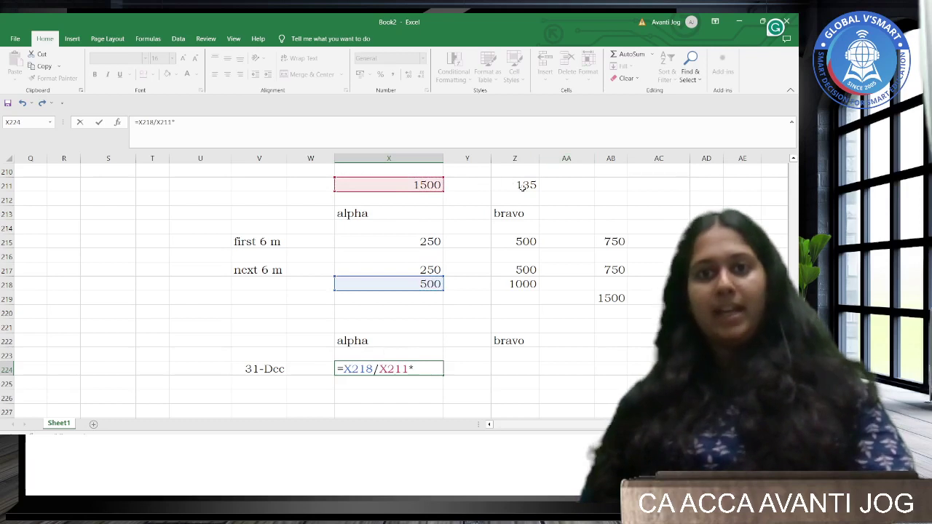
pyautogui.click(521, 187)
pyautogui.press('Return')
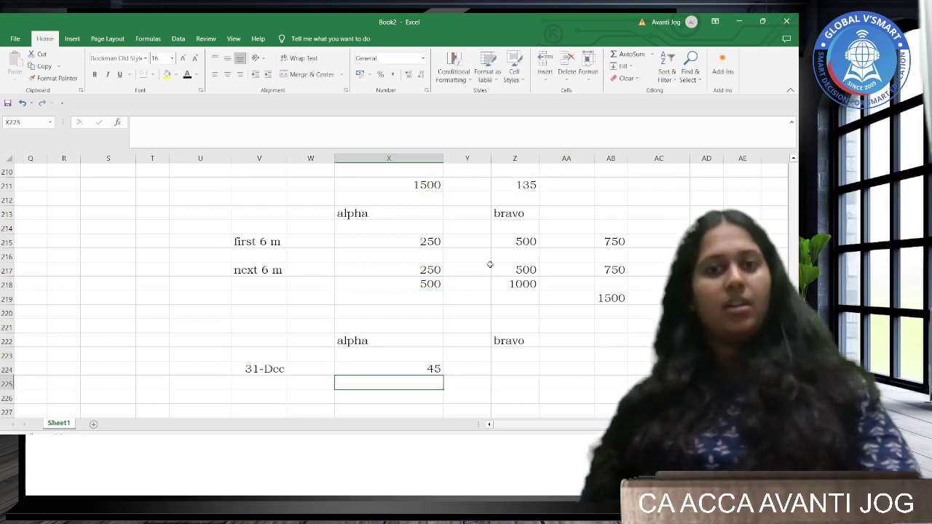
# Fill alpha's 31-Dec borrowing cost cell X224 with yellow.
pyautogui.click(415, 360)
pyautogui.click(417, 368)
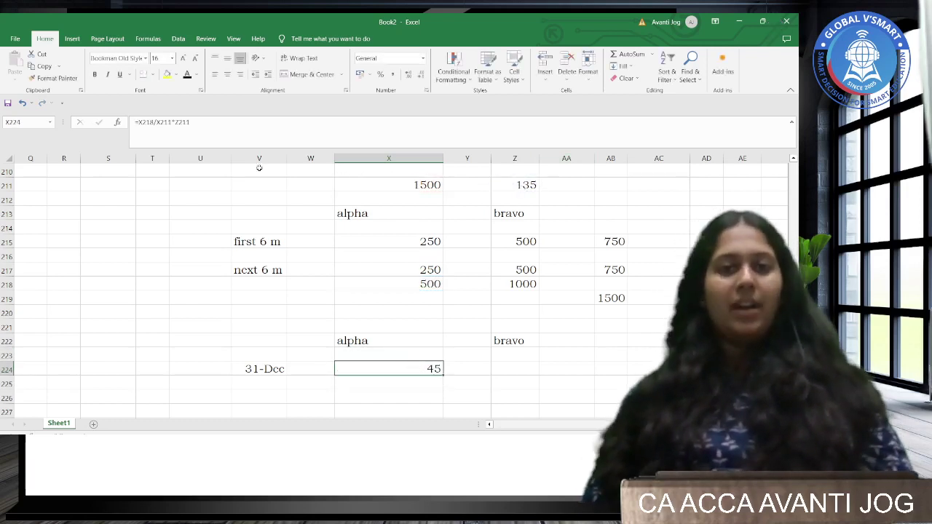
pyautogui.click(169, 75)
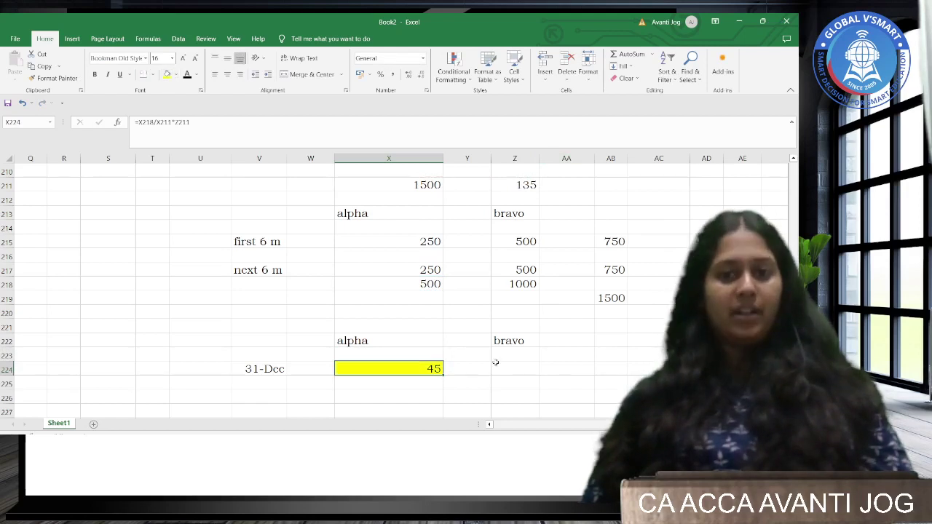
# Calculate bravo's share of the interest for 31-Dec in Z224 with the formula =Z211*Z218/X211.
pyautogui.click(521, 375)
pyautogui.write('=')
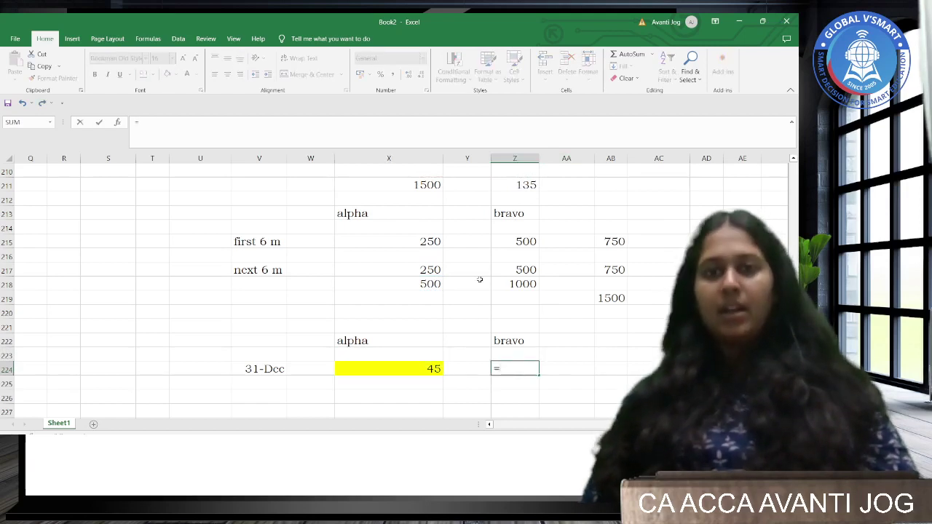
pyautogui.click(500, 190)
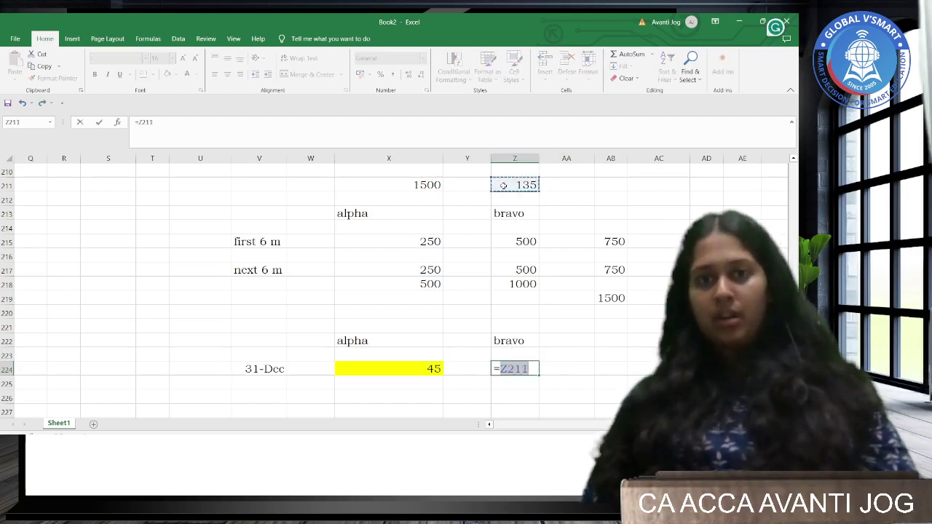
pyautogui.write('*')
pyautogui.click(525, 284)
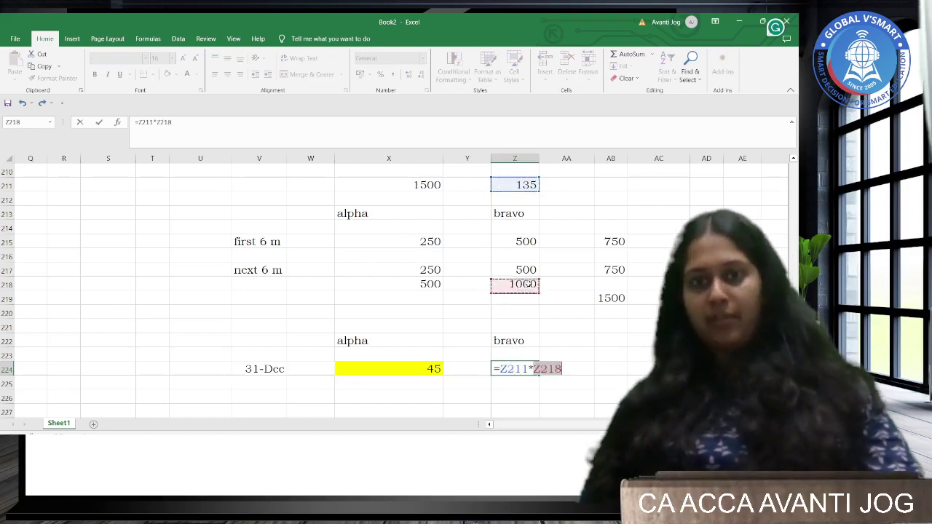
pyautogui.write('/')
pyautogui.click(428, 188)
pyautogui.press('Return')
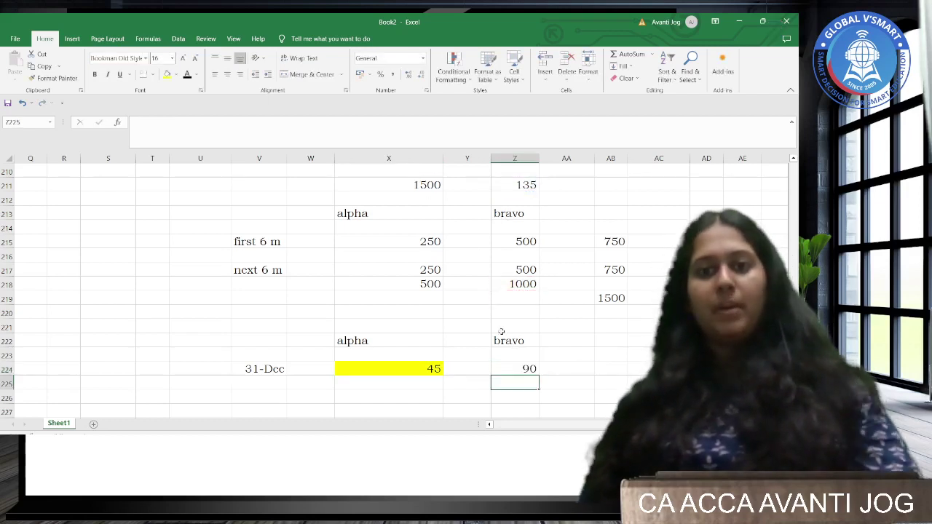
# Fill bravo's 31-Dec borrowing cost cell Z224 with yellow.
pyautogui.press('Up')
pyautogui.click(168, 74)
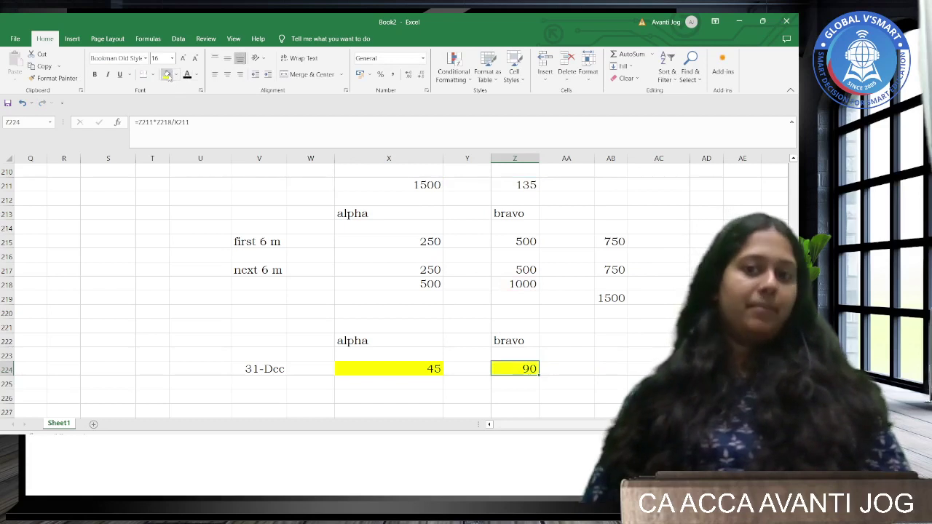
pyautogui.click(274, 399)
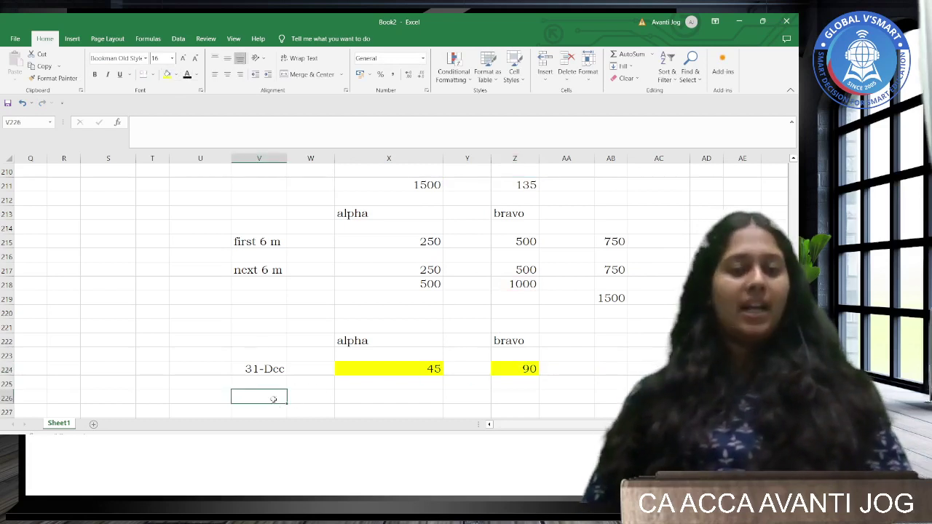
# Label the 31-Dec row "int exp" in U224 and add the row label "inv income" in U226.
pyautogui.click(224, 368)
pyautogui.write('int e')
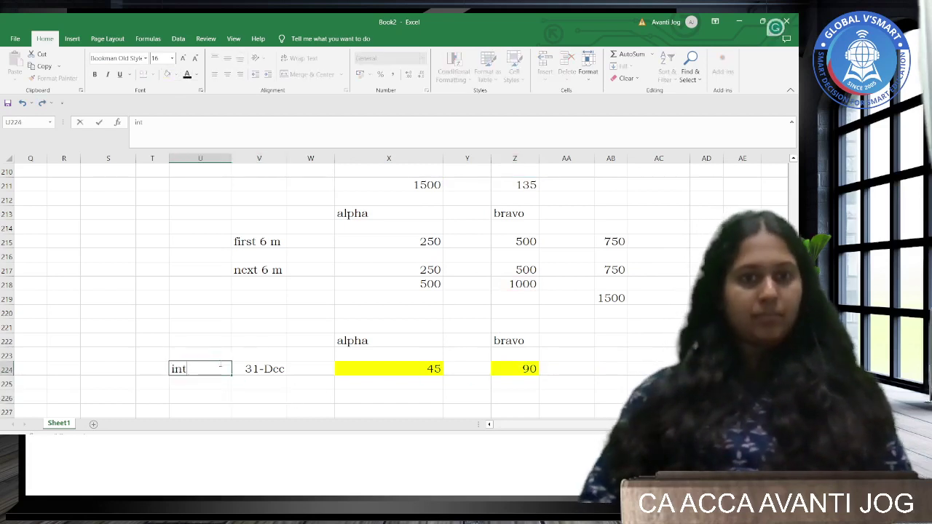
pyautogui.press('Return')
pyautogui.press('Return')
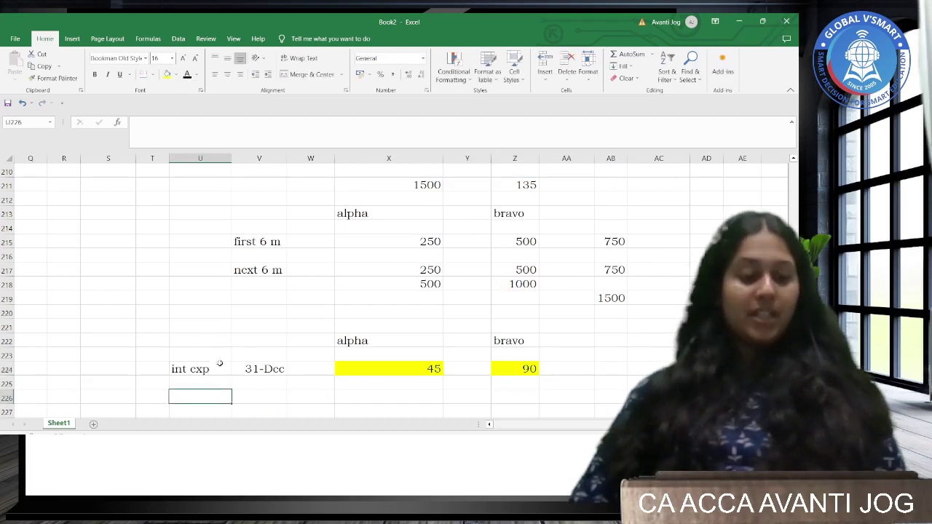
pyautogui.write('inv')
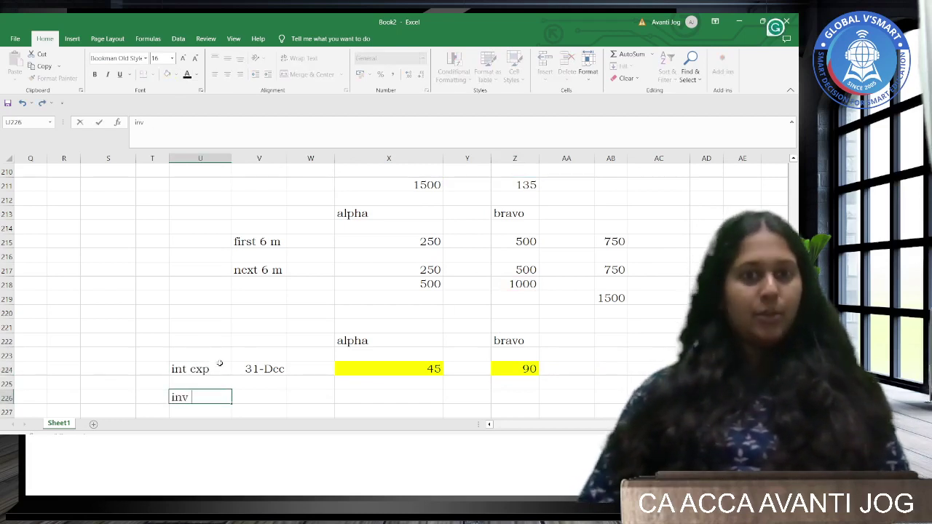
pyautogui.write(' income')
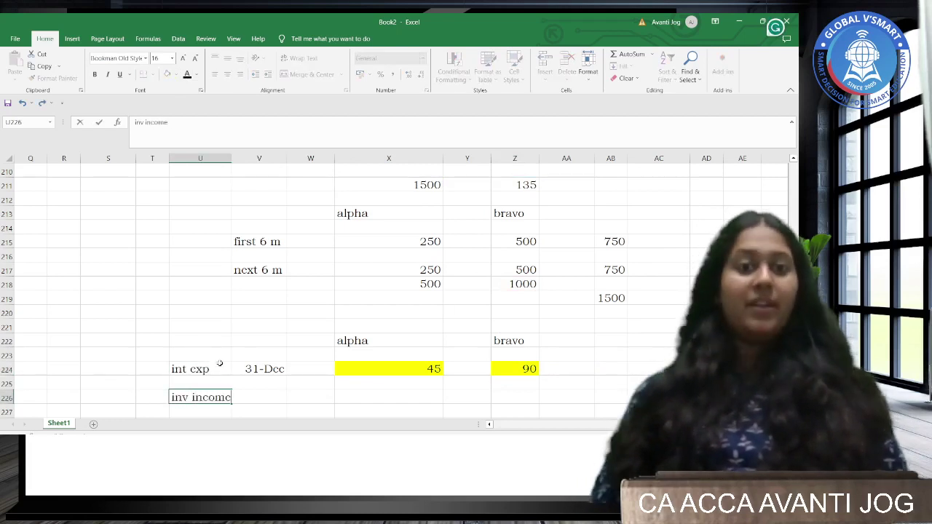
pyautogui.click(101, 305)
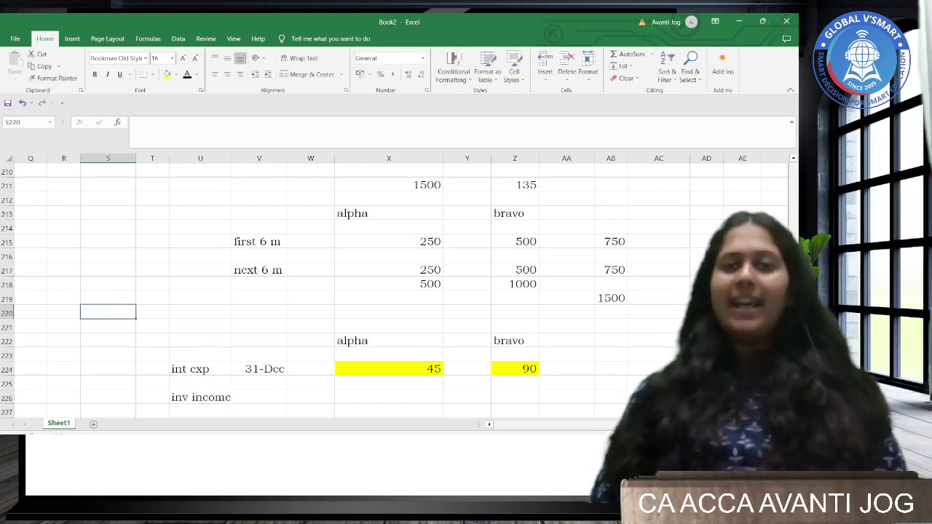
# Calculate the 7% investment income on the first six months' unused funds in AD215 with the formula =750*0.07.
pyautogui.click(635, 238)
pyautogui.click(591, 240)
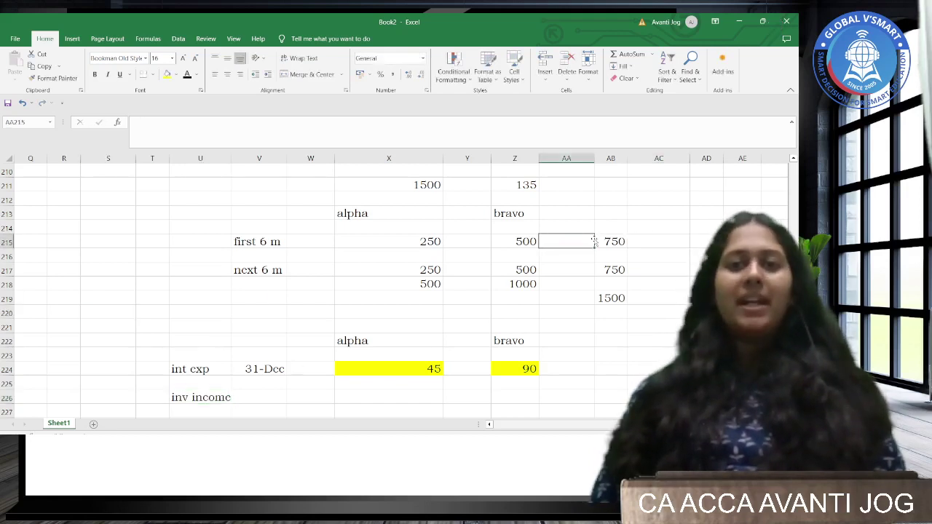
pyautogui.click(621, 241)
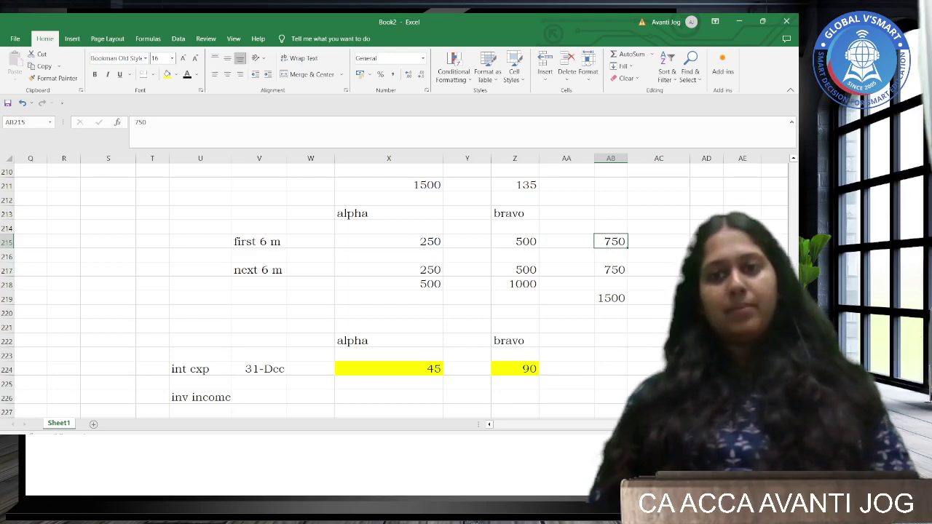
pyautogui.click(707, 241)
pyautogui.write('=')
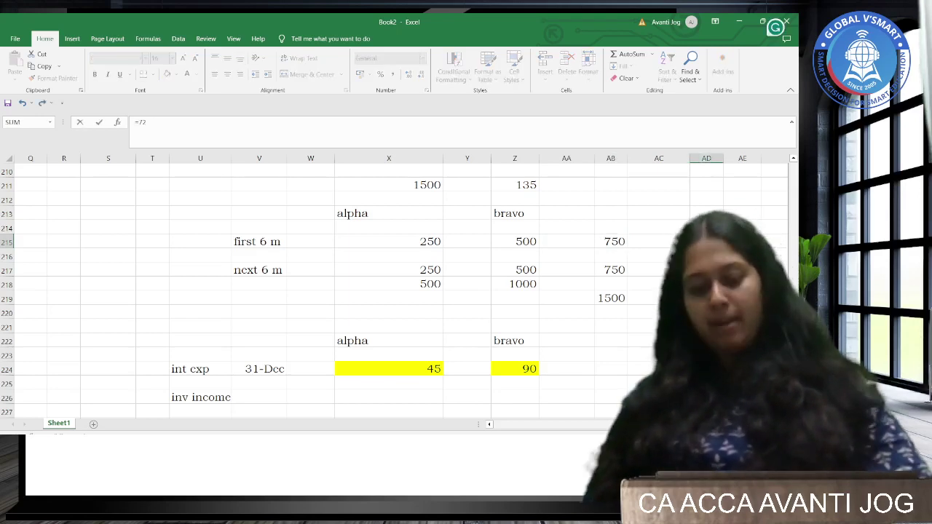
pyautogui.write('750*')
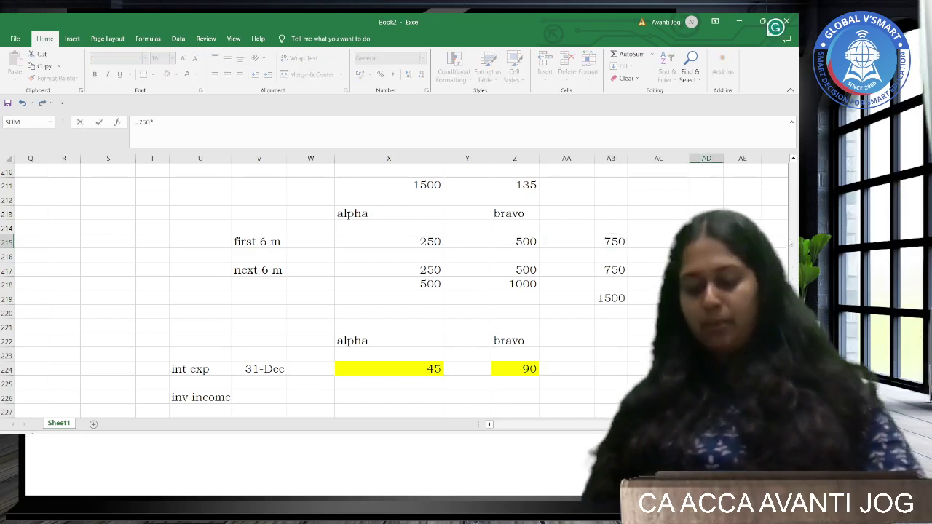
pyautogui.hotkey('alt', 'Tab')
pyautogui.hotkey('alt', 'Tab')
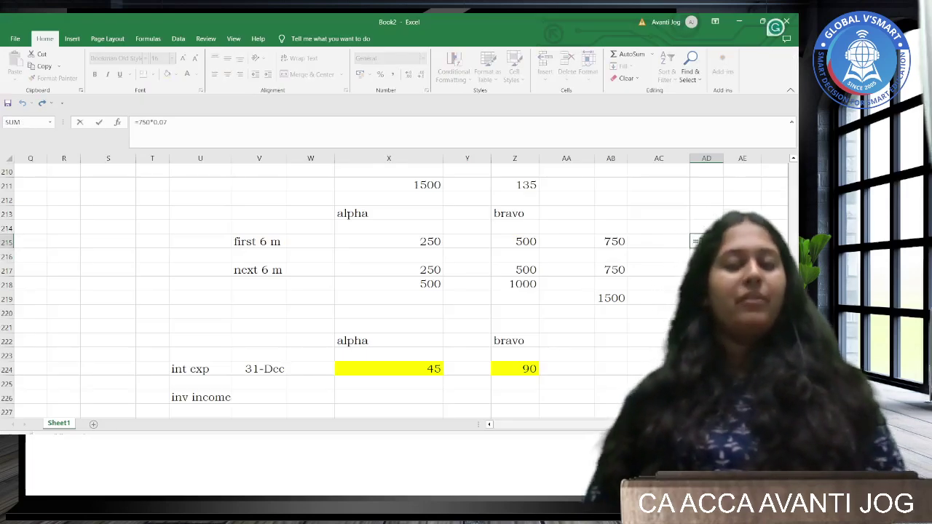
pyautogui.hotkey('ctrl', 'Return')
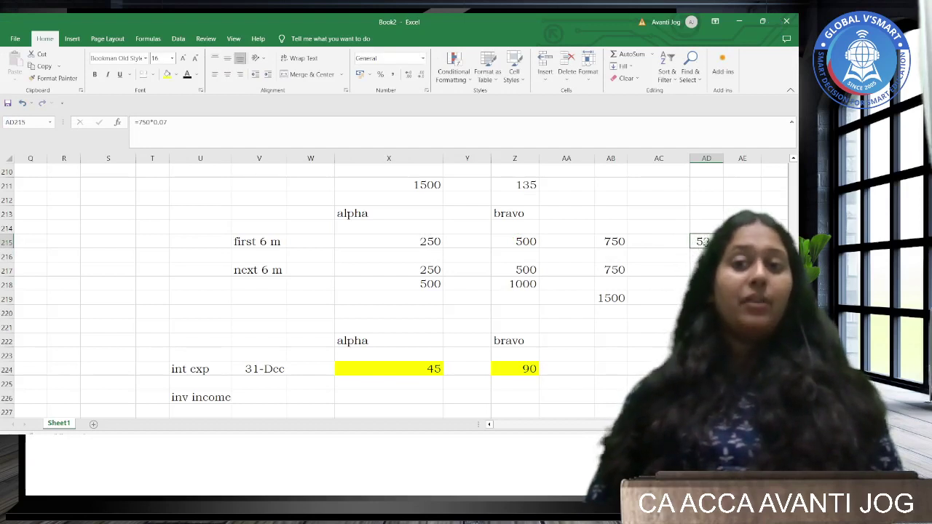
pyautogui.click(413, 241)
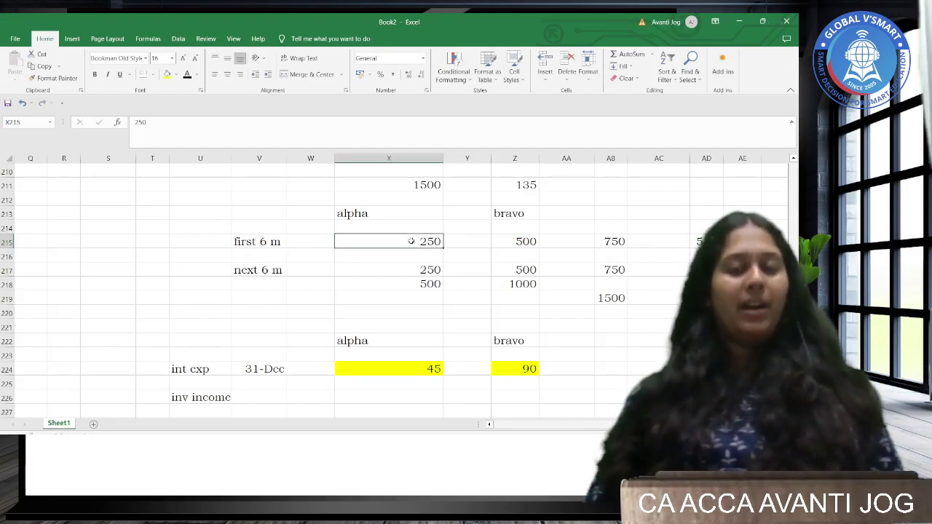
pyautogui.click(382, 391)
pyautogui.write('=')
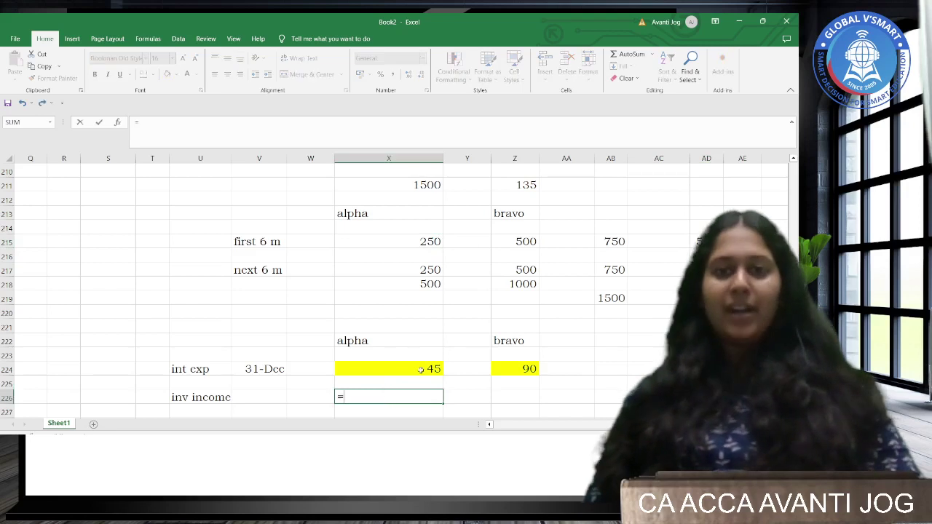
pyautogui.click(426, 283)
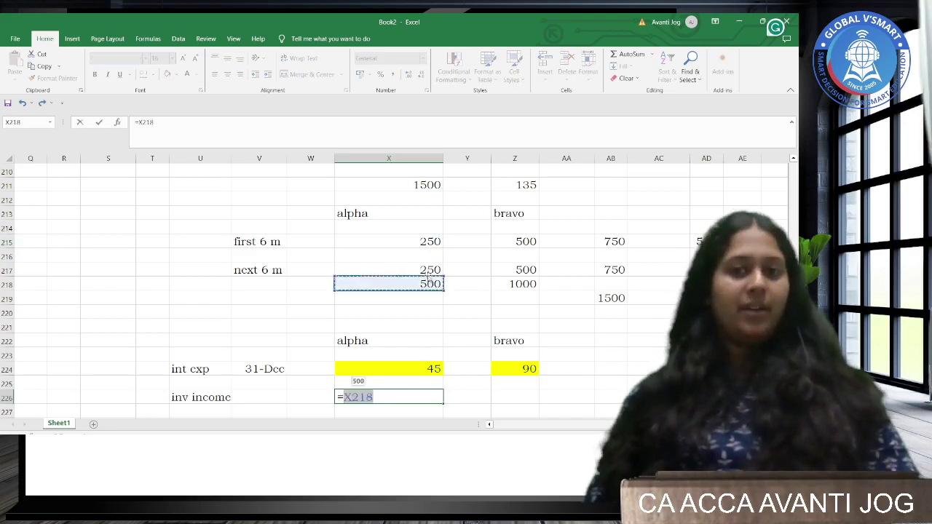
pyautogui.click(428, 271)
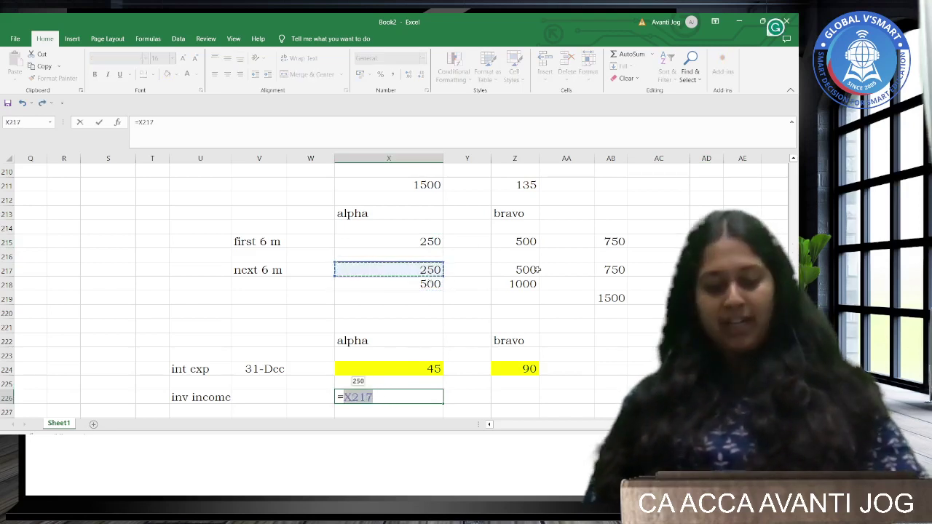
pyautogui.write('/')
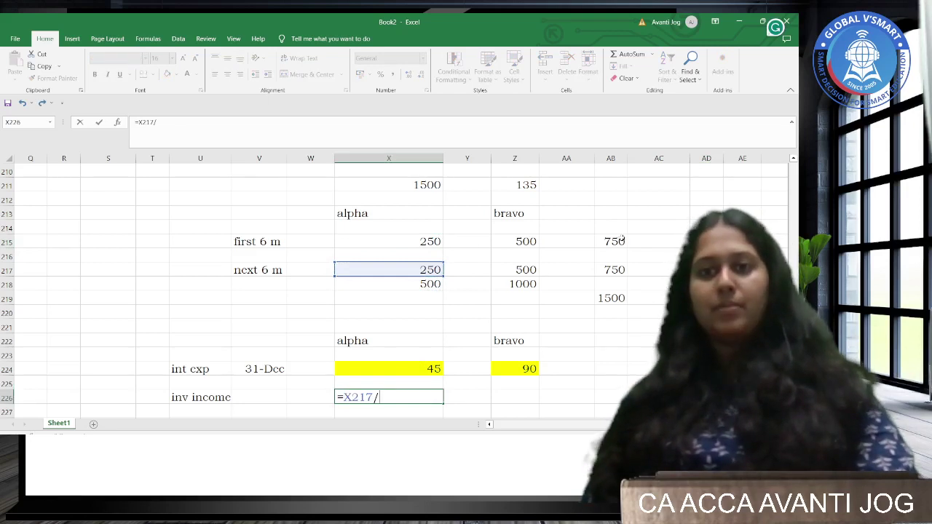
pyautogui.click(623, 238)
pyautogui.press('Escape')
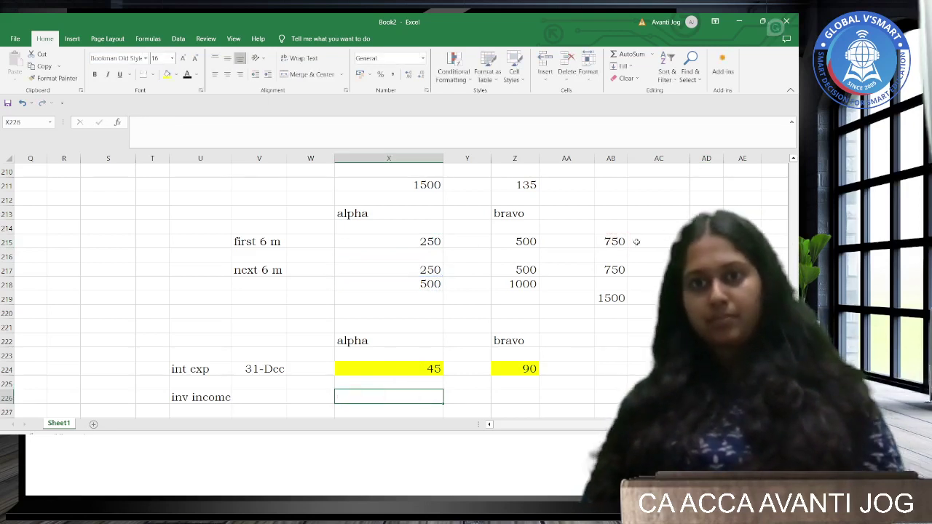
# Add the headings "used" in AB214 and "rem" in AC214, and enter 750 as the remaining amount in AC215.
pyautogui.click(618, 230)
pyautogui.write('used')
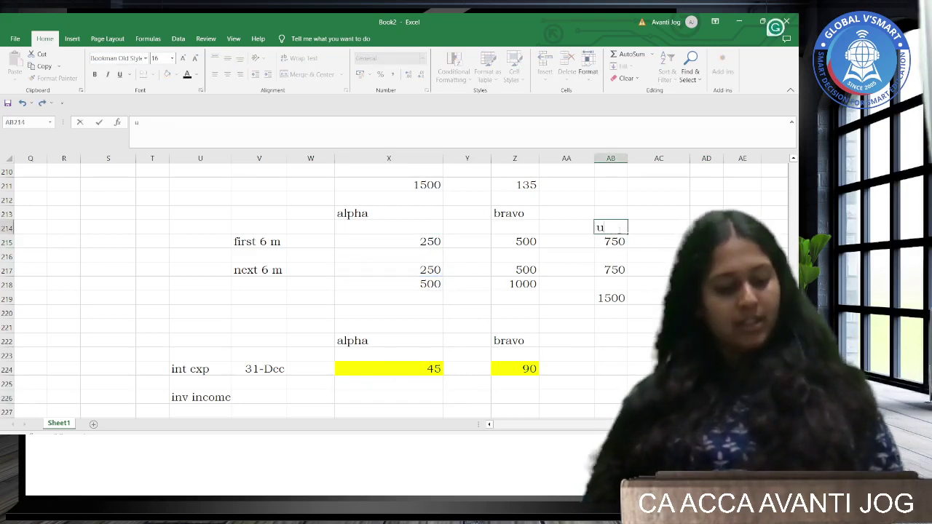
pyautogui.click(657, 230)
pyautogui.write('rem')
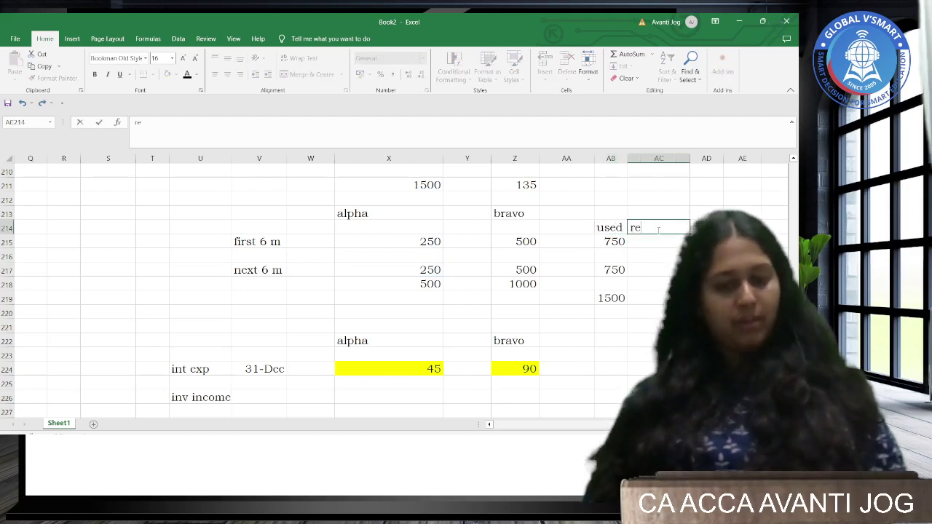
pyautogui.click(666, 242)
pyautogui.write('750')
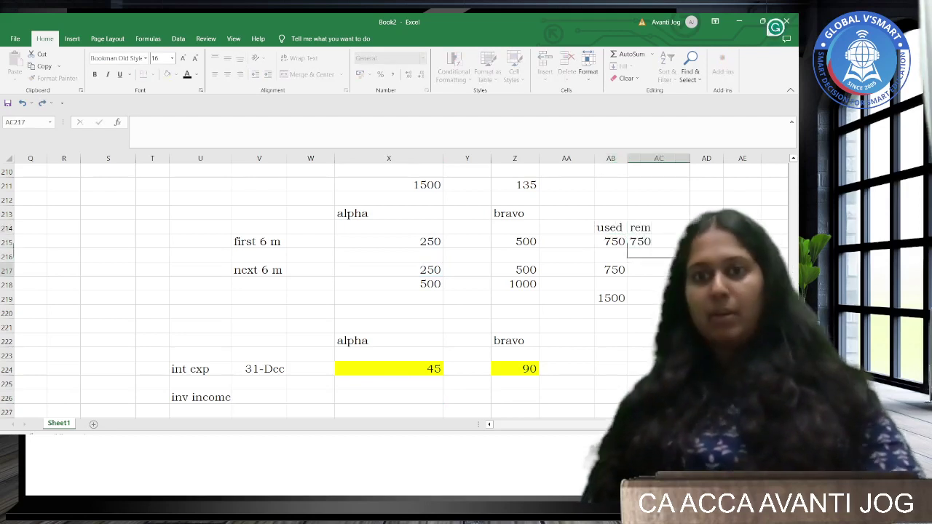
pyautogui.click(704, 241)
pyautogui.write('=750*0.07')
# Calculate alpha's share of the investment income in X226 with the formula =X217/AC215*AD215.
pyautogui.click(407, 411)
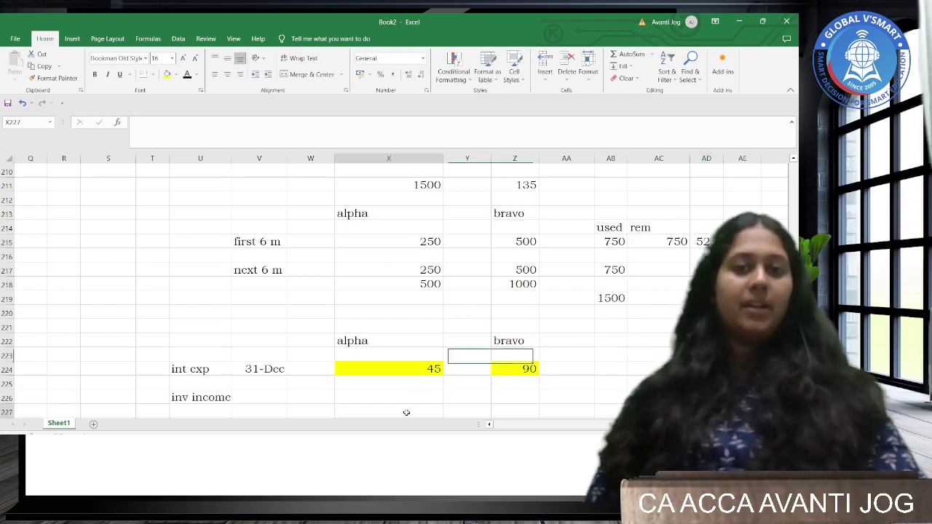
pyautogui.click(409, 397)
pyautogui.write('=')
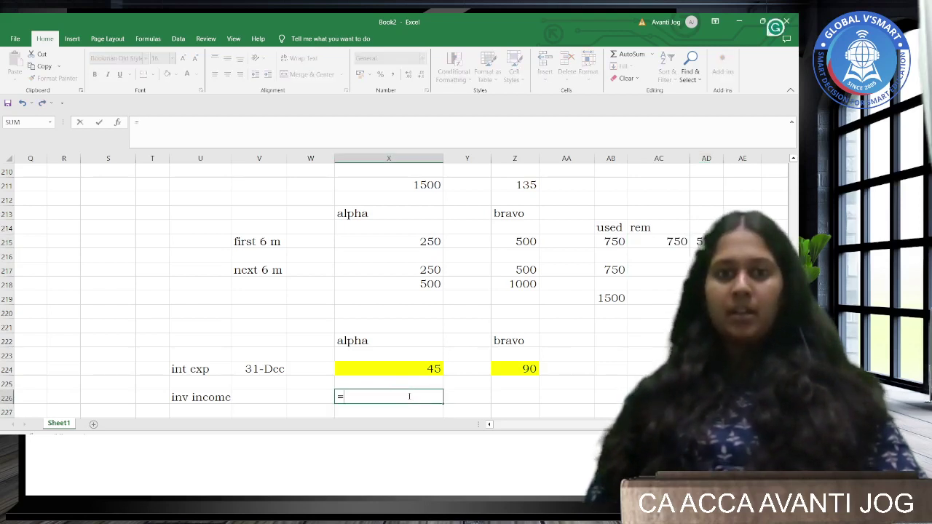
pyautogui.click(393, 271)
pyautogui.write('/')
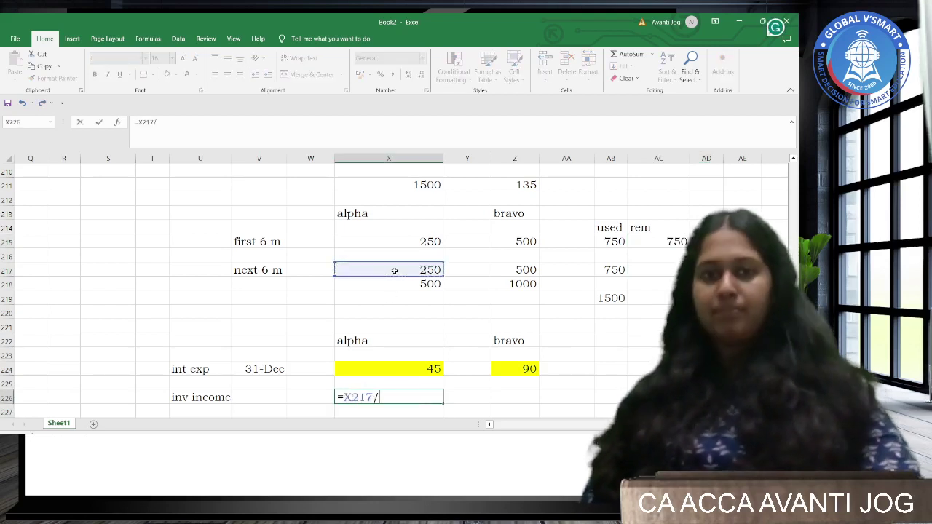
pyautogui.click(669, 241)
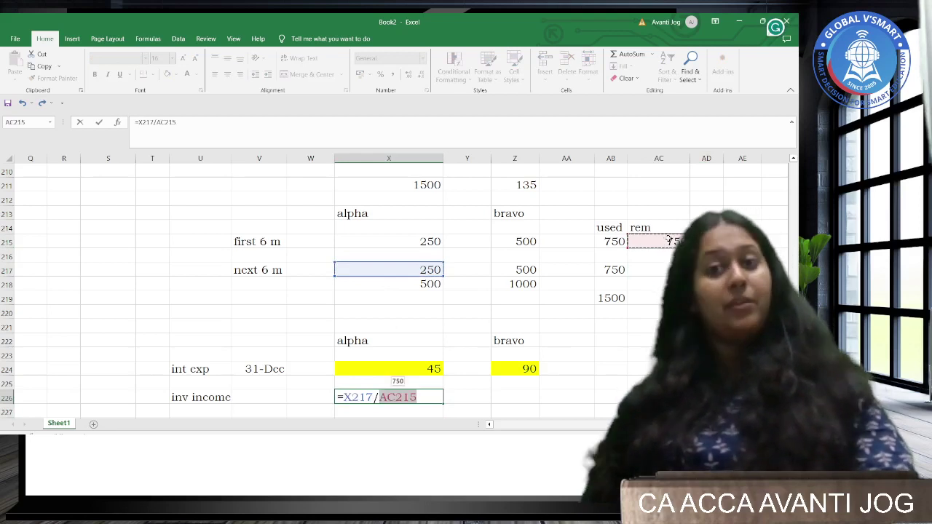
pyautogui.write('*')
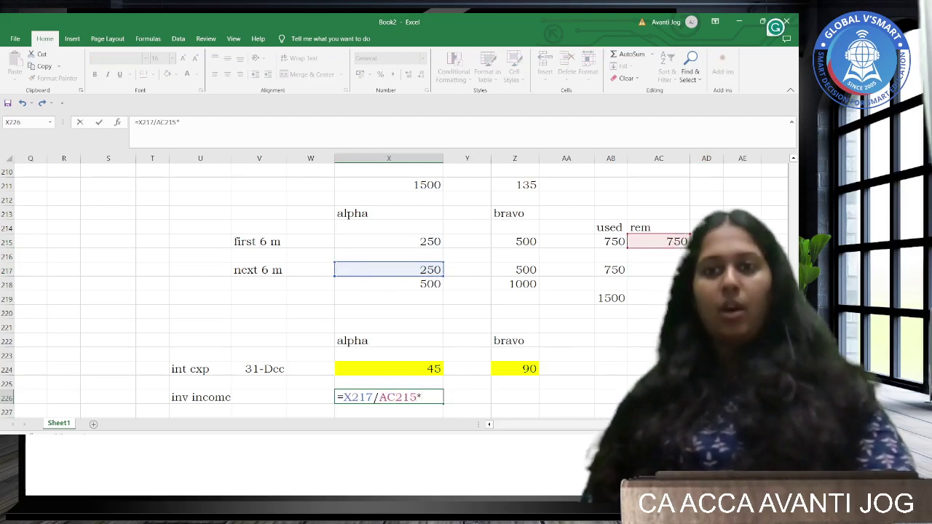
pyautogui.write('52.5')
pyautogui.press('Return')
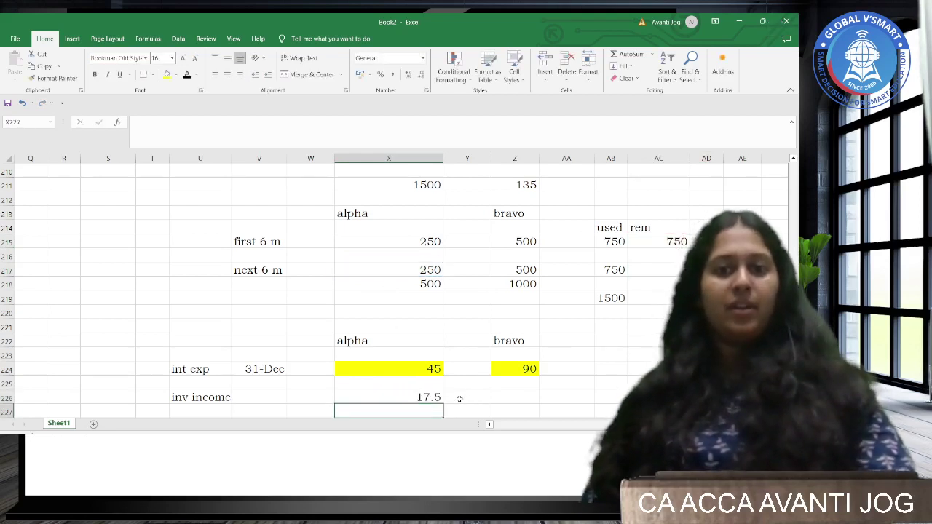
# Edit alpha's investment income formula in X226 so that it gives a negative amount.
pyautogui.click(365, 395)
pyautogui.doubleClick(366, 395)
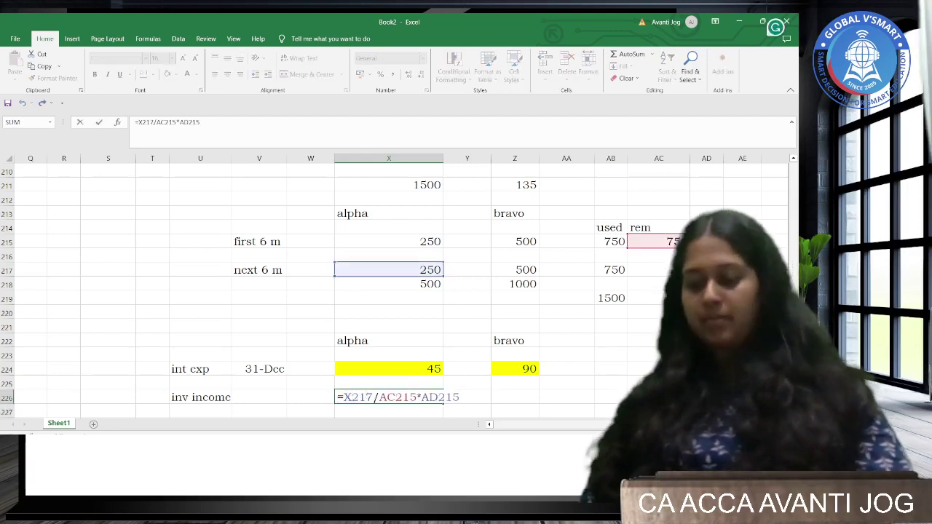
pyautogui.press('Return')
# Calculate bravo's share of the investment income as a negative amount in Z226 with the formula =-Z217/AC215*AD215.
pyautogui.click(506, 397)
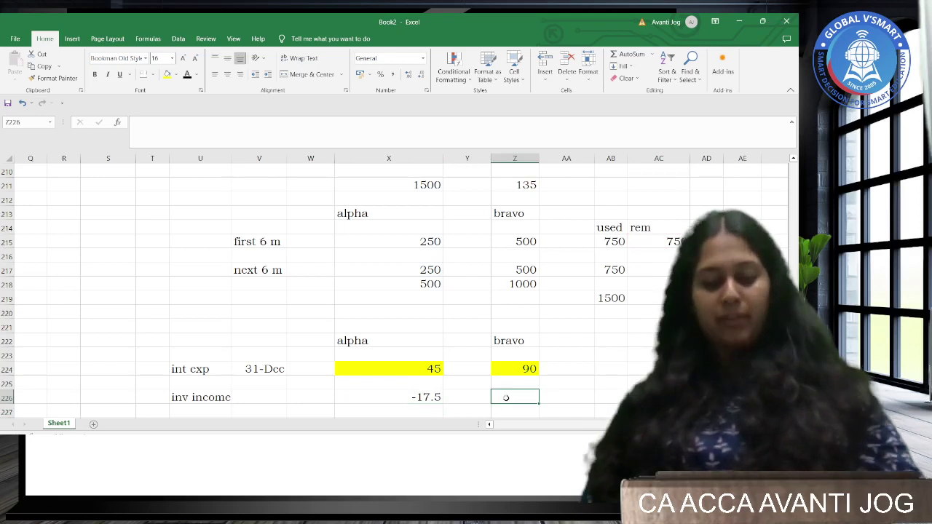
pyautogui.write('=-')
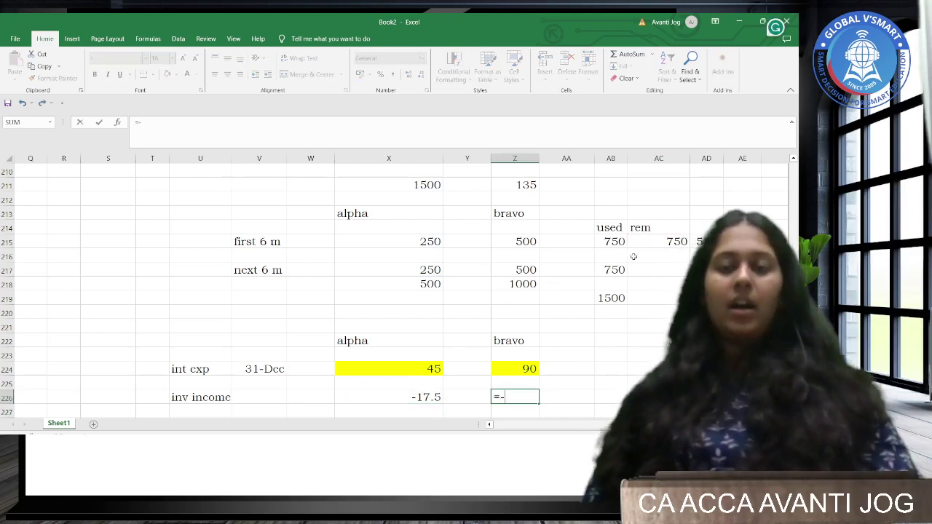
pyautogui.click(514, 270)
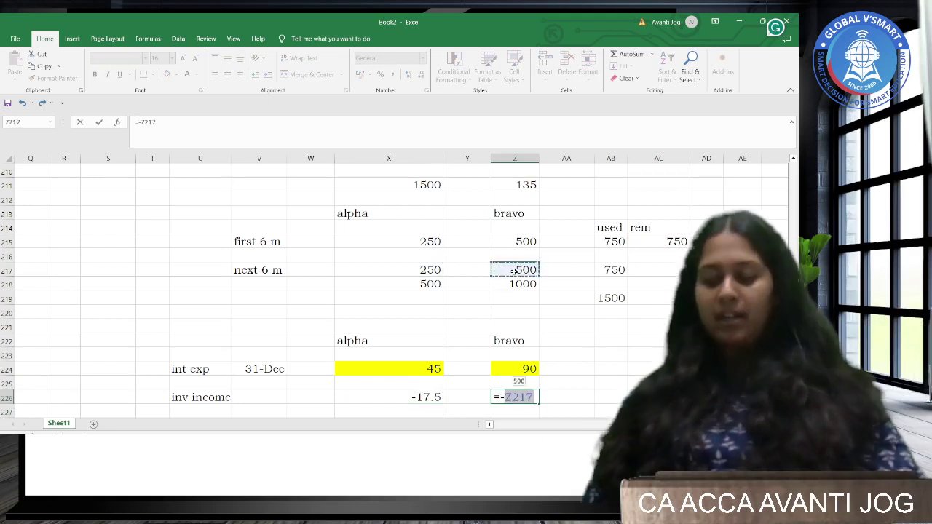
pyautogui.write('/')
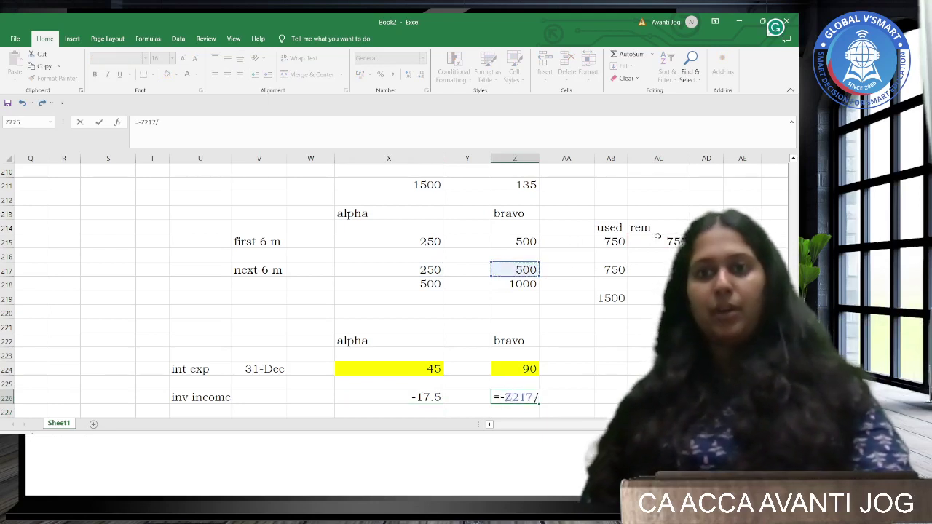
pyautogui.click(657, 241)
pyautogui.write('*')
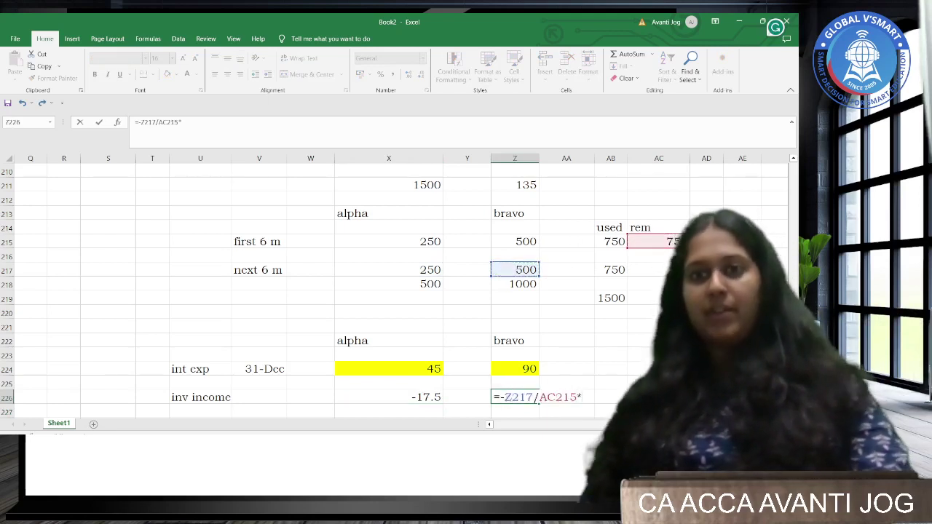
pyautogui.press('Return')
pyautogui.scroll(-1, 534, 397)
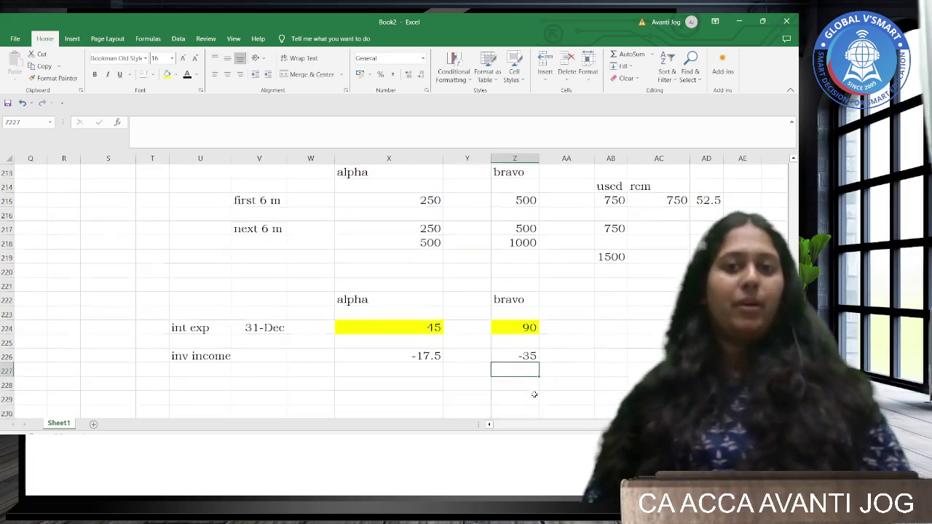
# Calculate alpha's borrowing cost net of investment income in X228 with the formula =X224+X226.
pyautogui.click(400, 381)
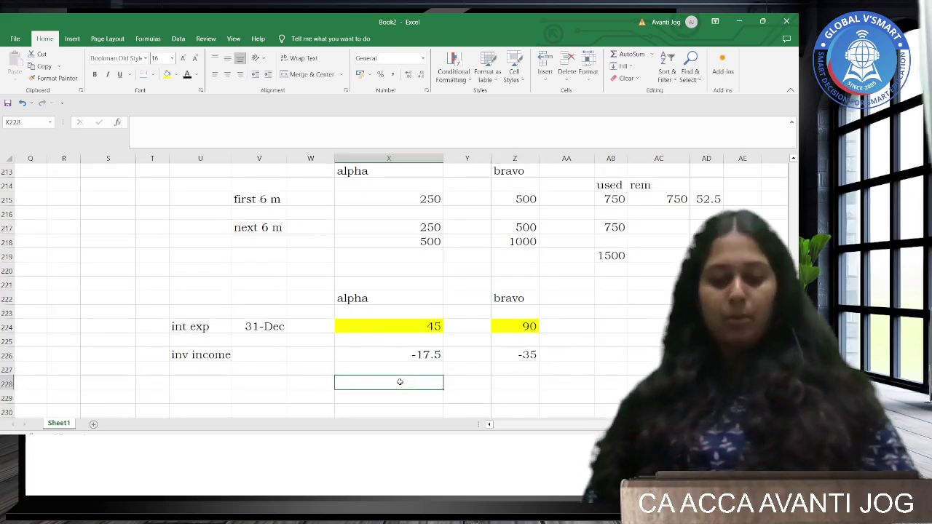
pyautogui.write('=')
pyautogui.click(393, 331)
pyautogui.write('+')
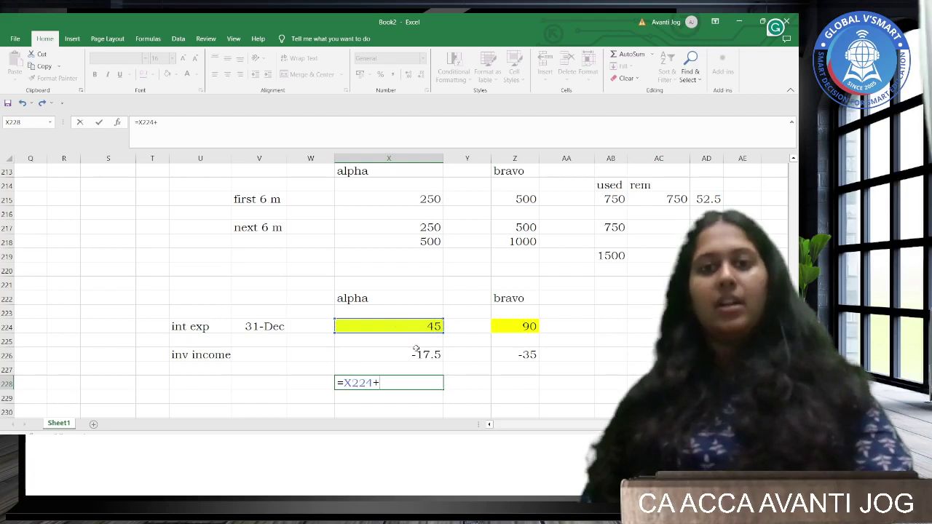
pyautogui.click(416, 351)
pyautogui.press('Return')
# Copy alpha's net borrowing cost formula from X228 across to bravo's column in Z228.
pyautogui.click(434, 387)
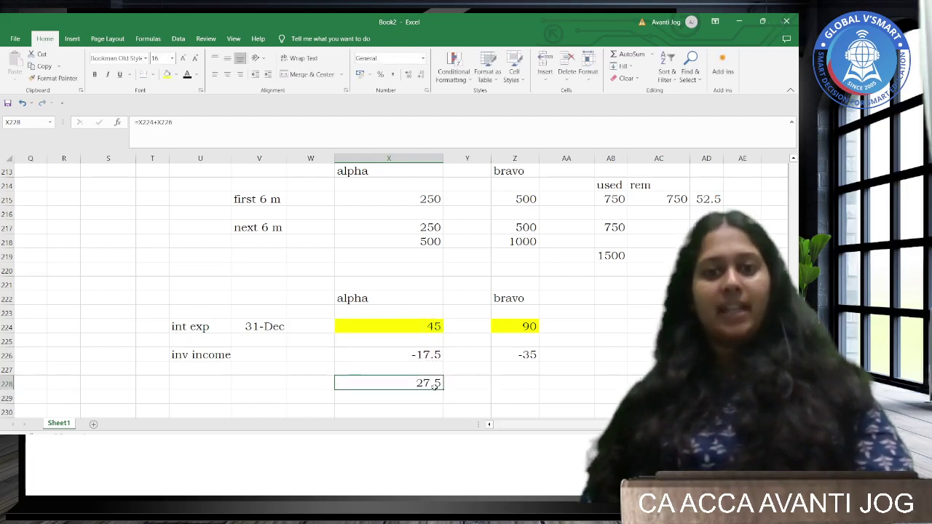
pyautogui.moveTo(440, 390); pyautogui.dragTo(518, 386)
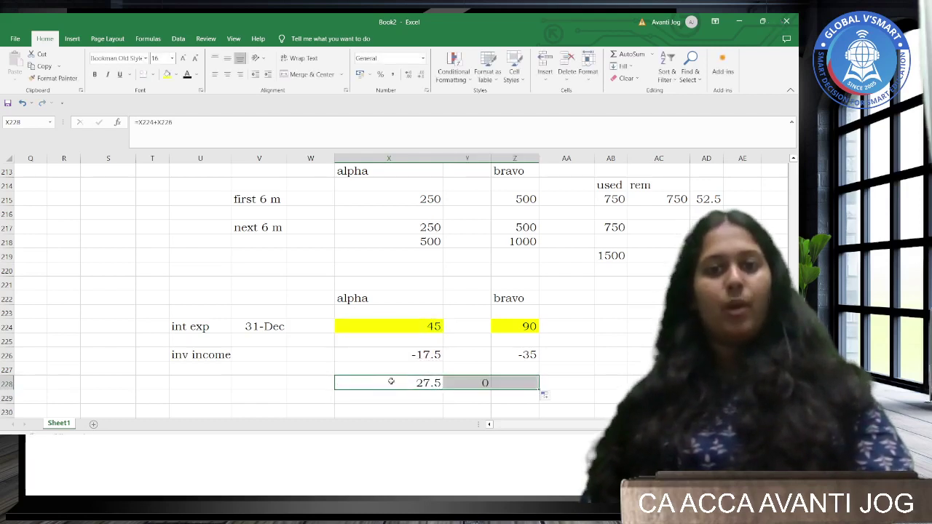
pyautogui.click(513, 385)
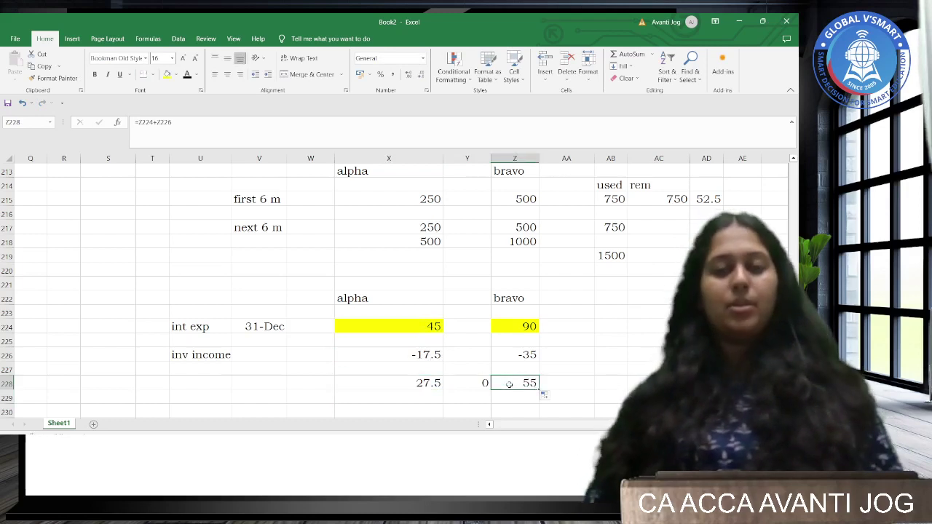
# Highlight the net borrowing costs of alpha in X228 and bravo in Z228 in yellow.
pyautogui.click(396, 377)
pyautogui.click(167, 75)
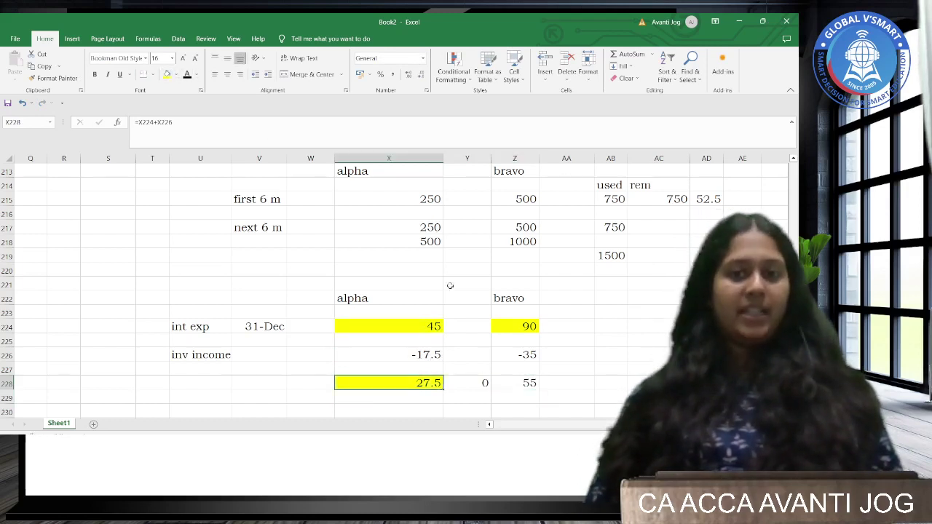
pyautogui.click(530, 388)
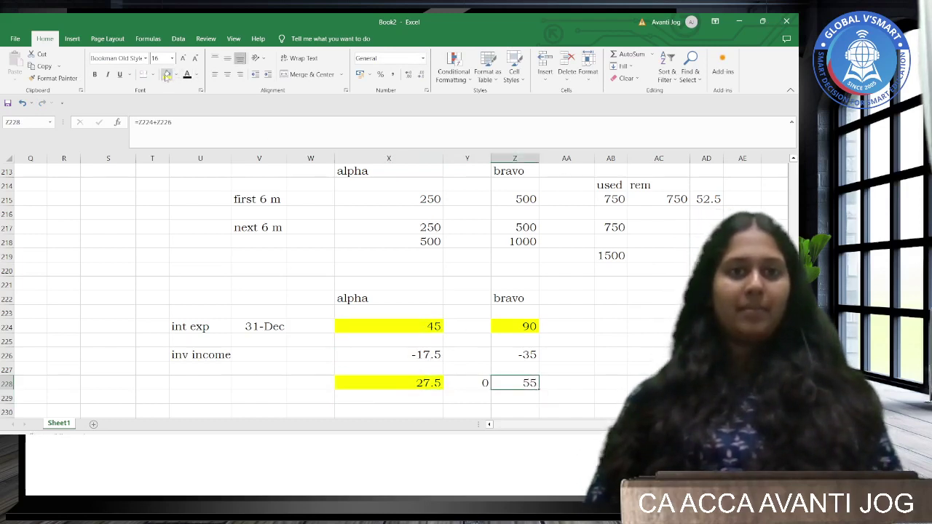
# Switch to the textbook PDF in Edge and compare the net borrowing costs with the printed solution for Alpha and Bravo.
pyautogui.hotkey('alt', 'Tab')
pyautogui.scroll(-5, 393, 270)
pyautogui.scroll(-1, 324, 314)
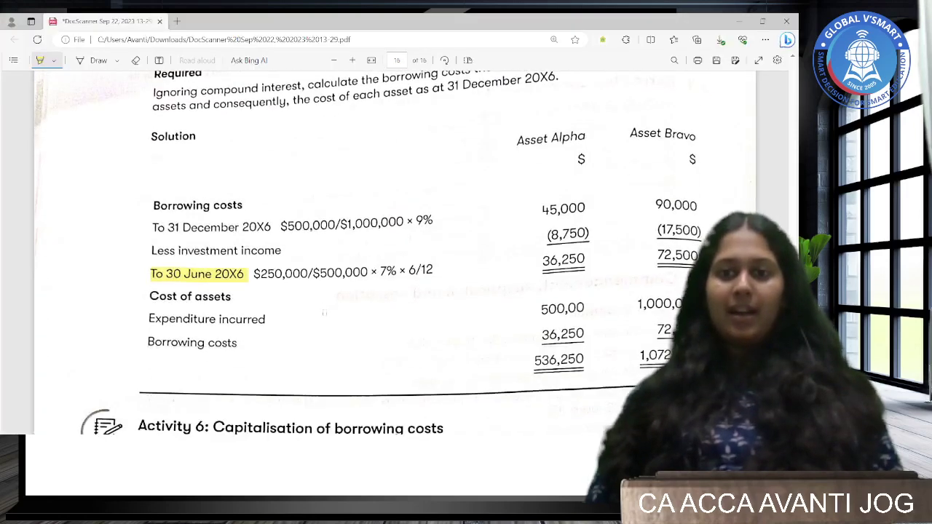
pyautogui.scroll(-1, 419, 327)
pyautogui.scroll(1, 496, 232)
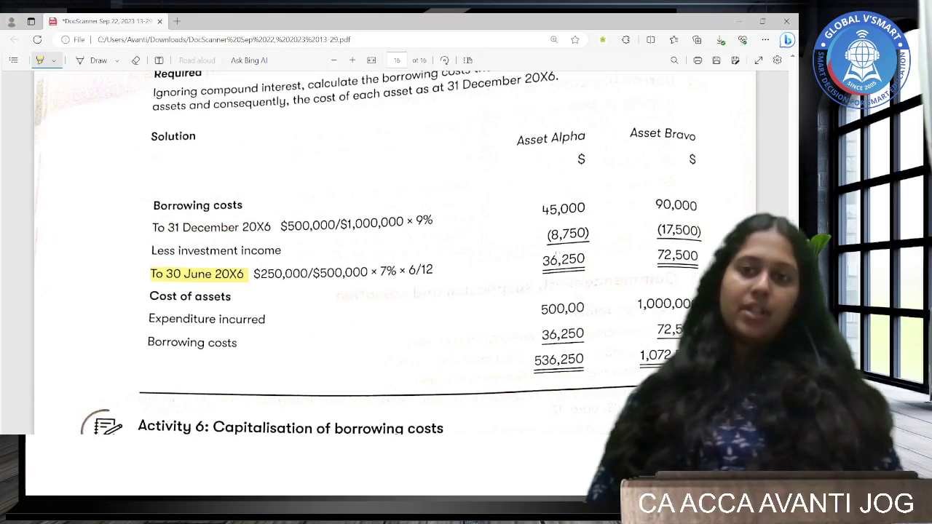
pyautogui.hotkey('alt', 'Tab')
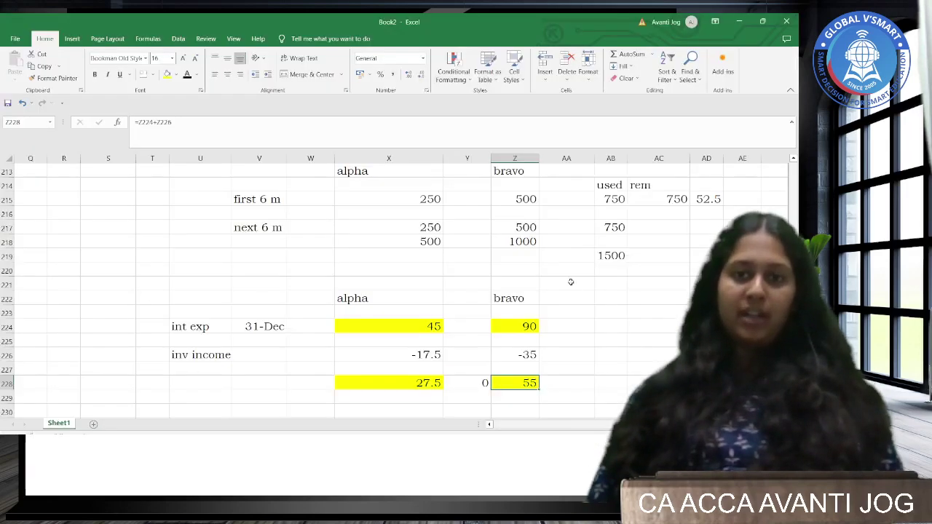
# Time-apportion alpha's investment income in X226 by extending the formula to =-X217/AC215*AD215*6/12.
pyautogui.doubleClick(426, 356)
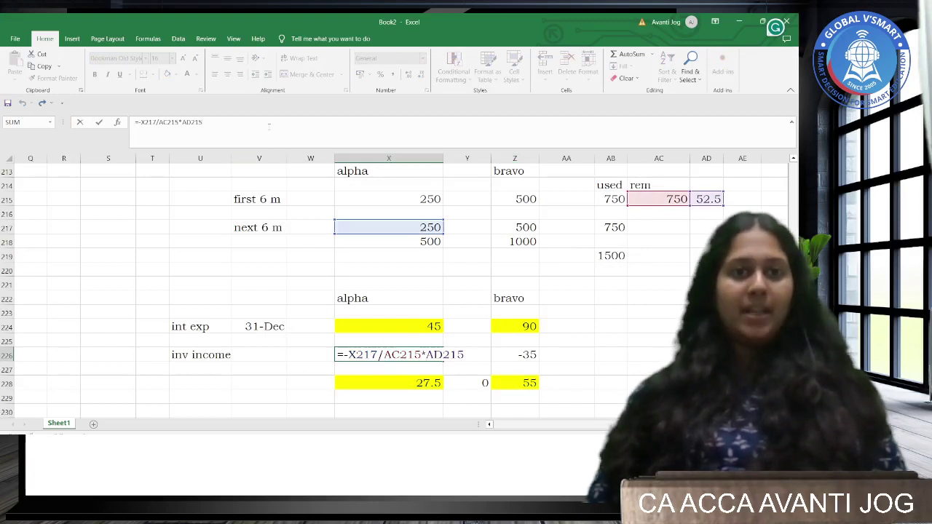
pyautogui.click(269, 127)
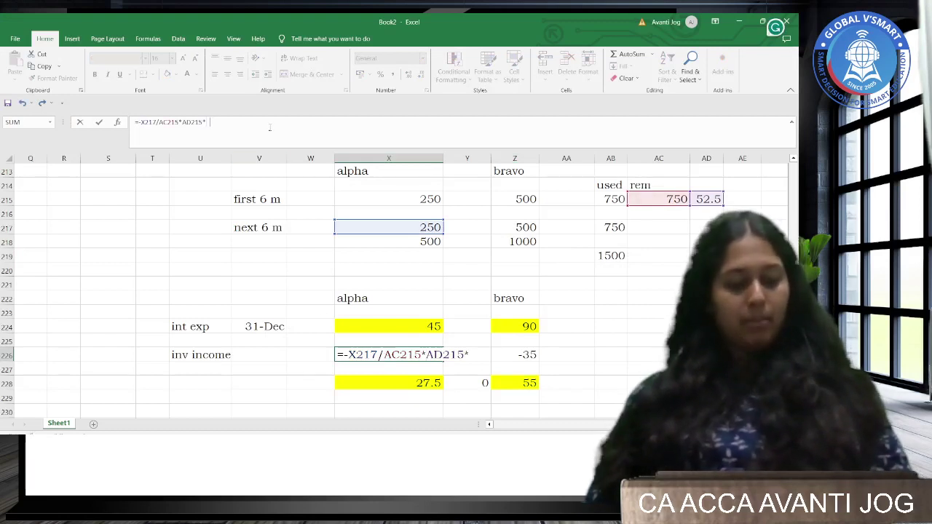
pyautogui.write('2')
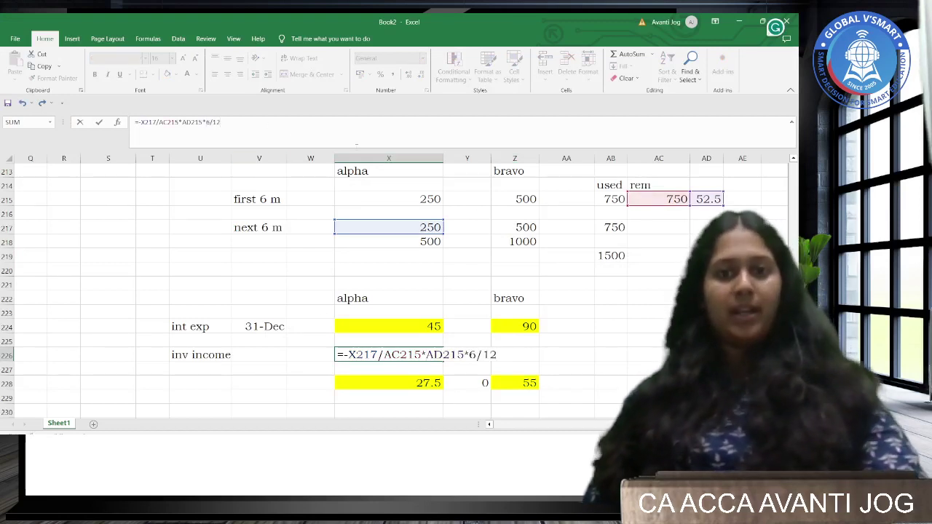
pyautogui.press('Return')
pyautogui.click(437, 354)
# Extend bravo's investment income formula in Z226 for six months, entering it as =-Z217/AC215*AD21586*6/12.
pyautogui.click(538, 355)
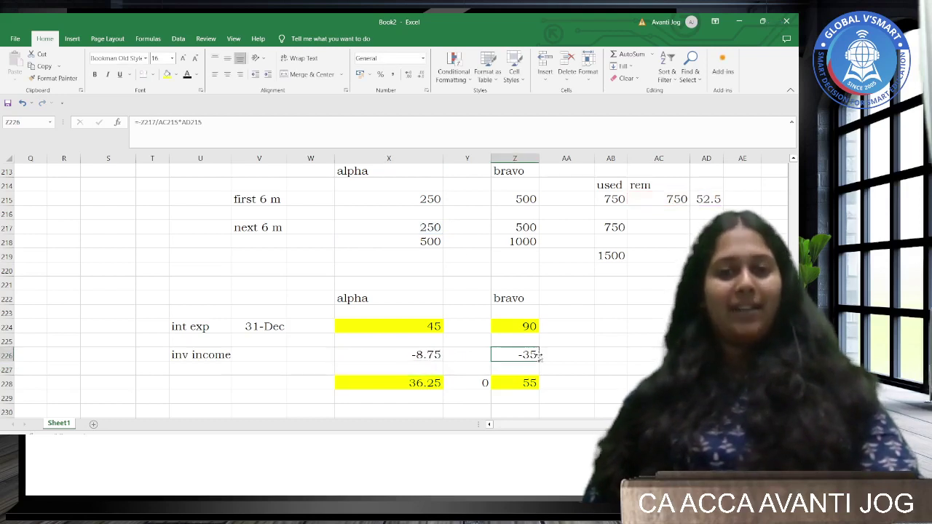
pyautogui.doubleClick(532, 354)
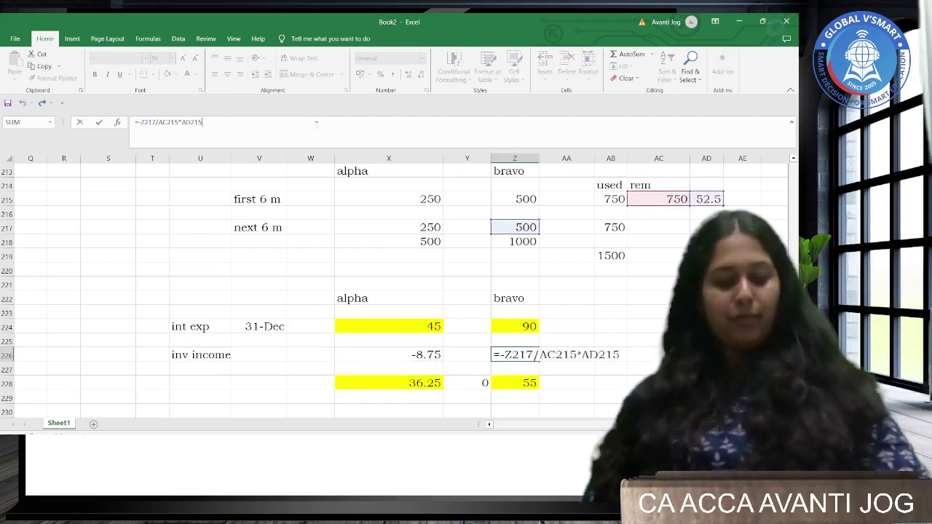
pyautogui.write('86/12')
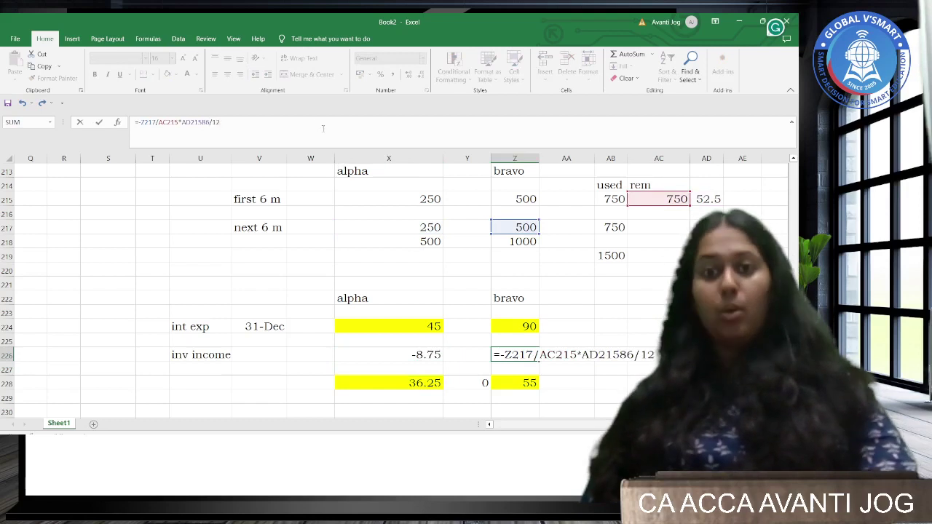
pyautogui.press('Return')
pyautogui.doubleClick(522, 355)
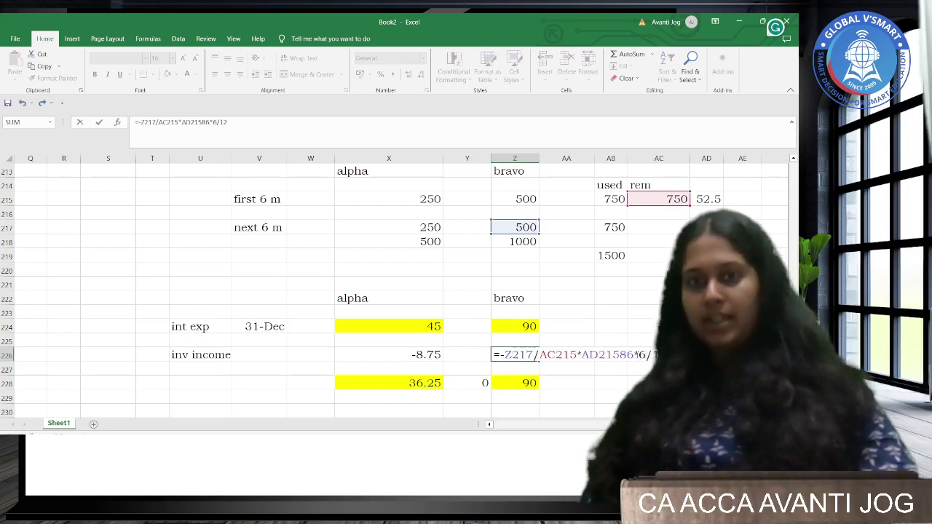
pyautogui.press('Return')
pyautogui.click(543, 357)
pyautogui.click(524, 355)
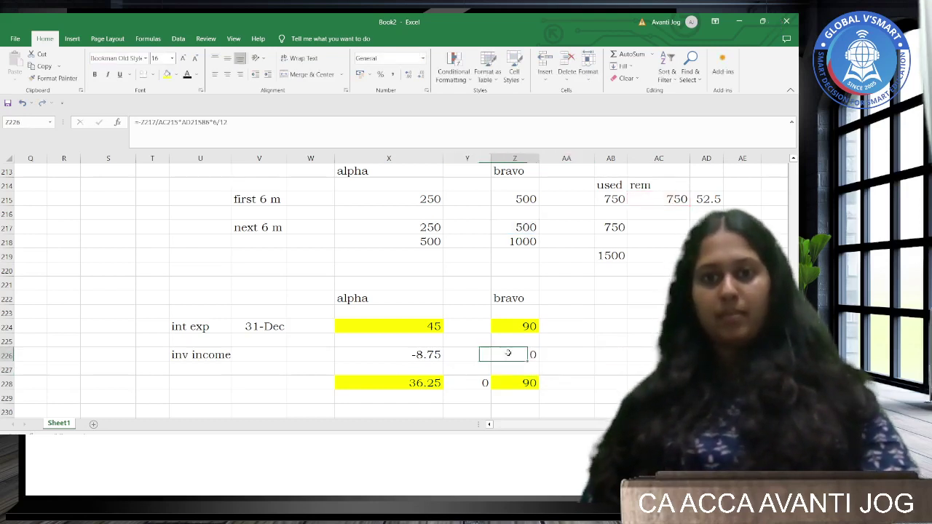
pyautogui.press('F2')
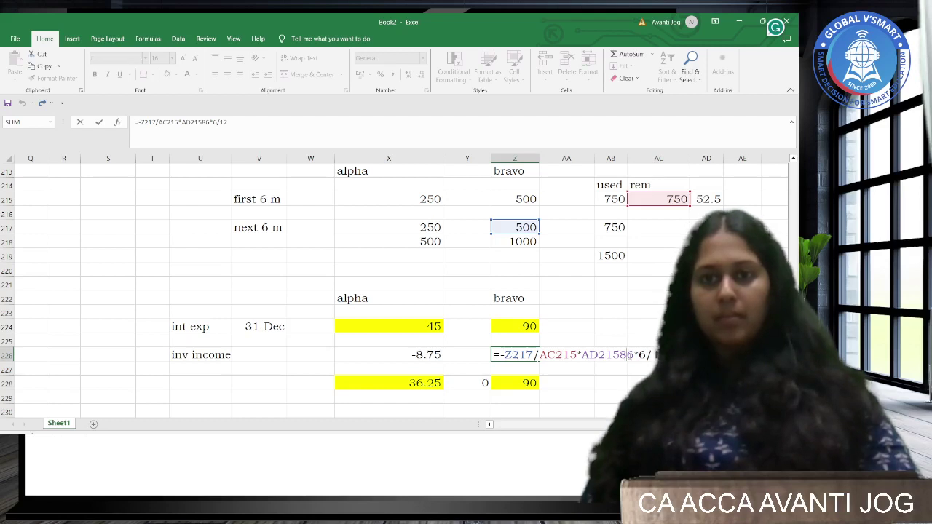
pyautogui.press('BackSpace')
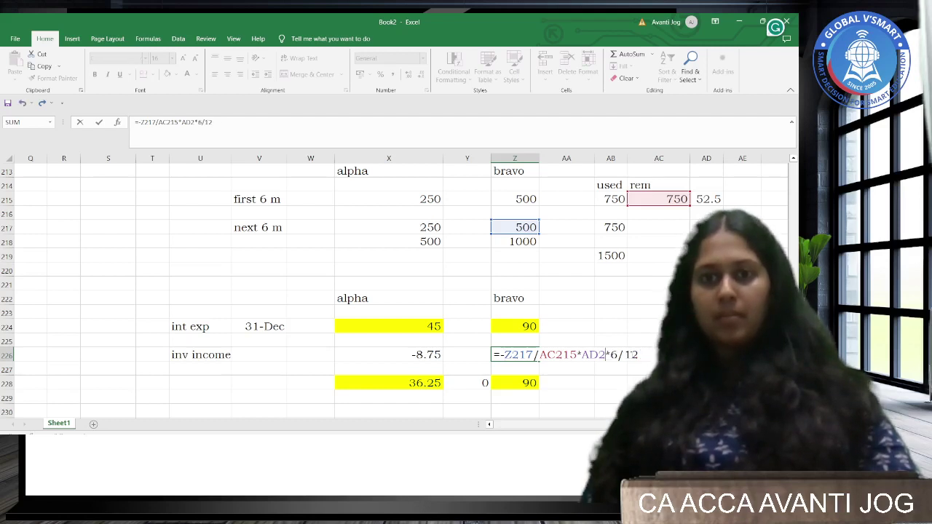
pyautogui.press('BackSpace')
pyautogui.press('BackSpace')
pyautogui.press('BackSpace')
pyautogui.press('BackSpace')
pyautogui.press('BackSpace')
pyautogui.press('BackSpace')
pyautogui.press('BackSpace')
pyautogui.press('BackSpace')
pyautogui.press('BackSpace')
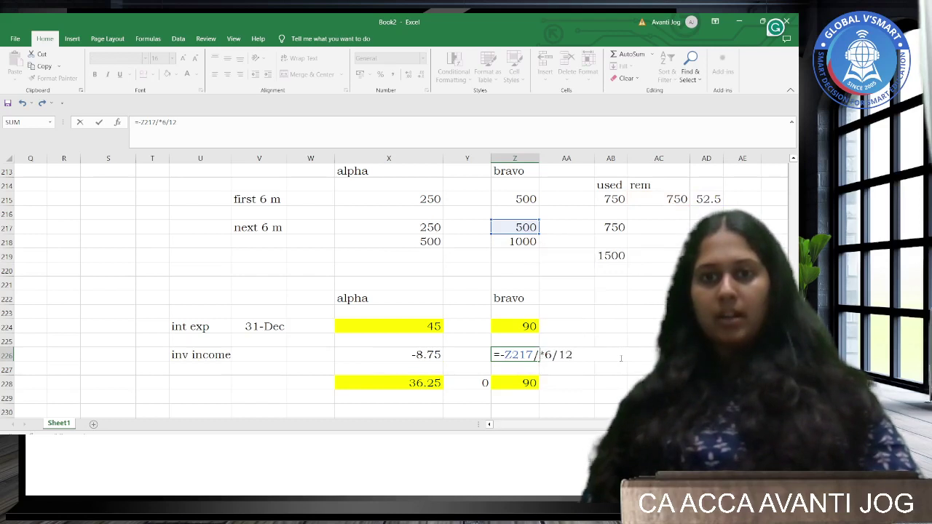
pyautogui.click(622, 199)
pyautogui.write('*')
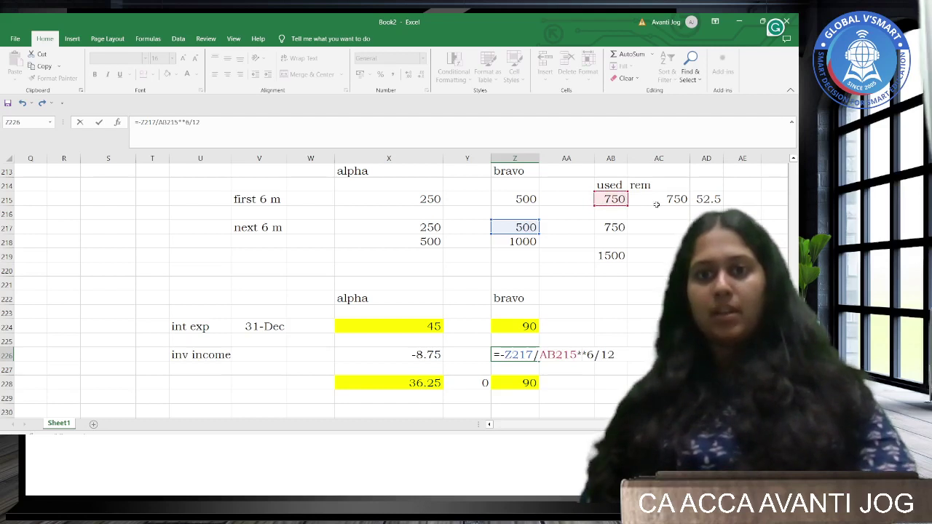
pyautogui.moveTo(602, 196); pyautogui.dragTo(629, 199)
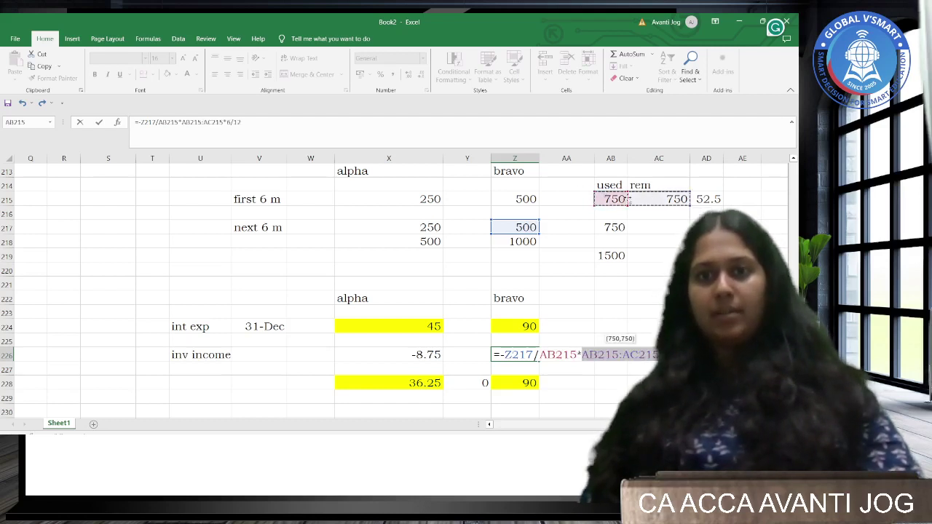
pyautogui.hotkey('ctrl', 'Return')
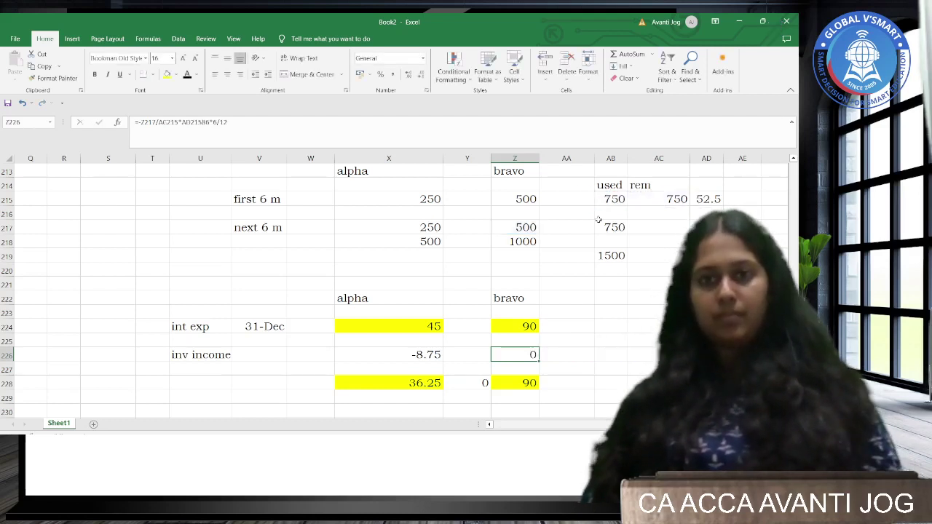
# Correct the wrong cell reference in bravo's investment income formula so that Z226 reads =-Z217/AC215*AD215*6/12.
pyautogui.doubleClick(523, 353)
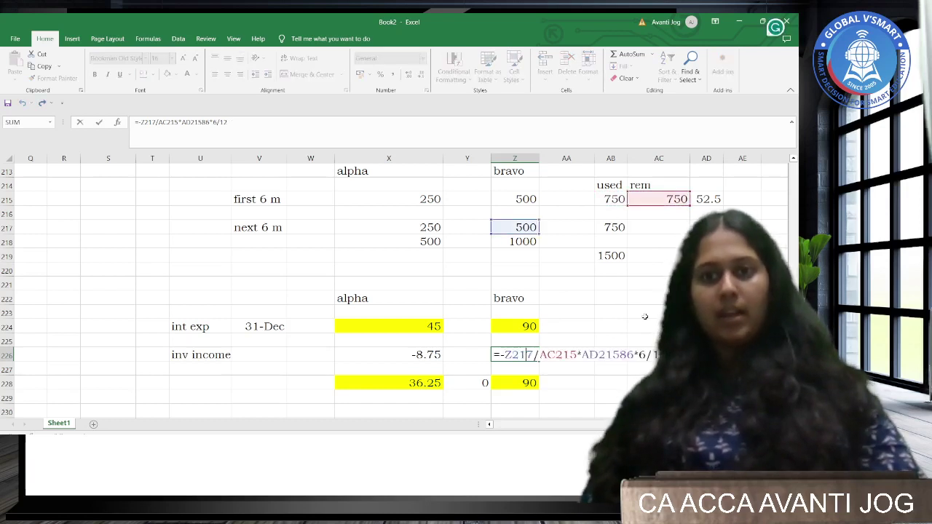
pyautogui.click(633, 355)
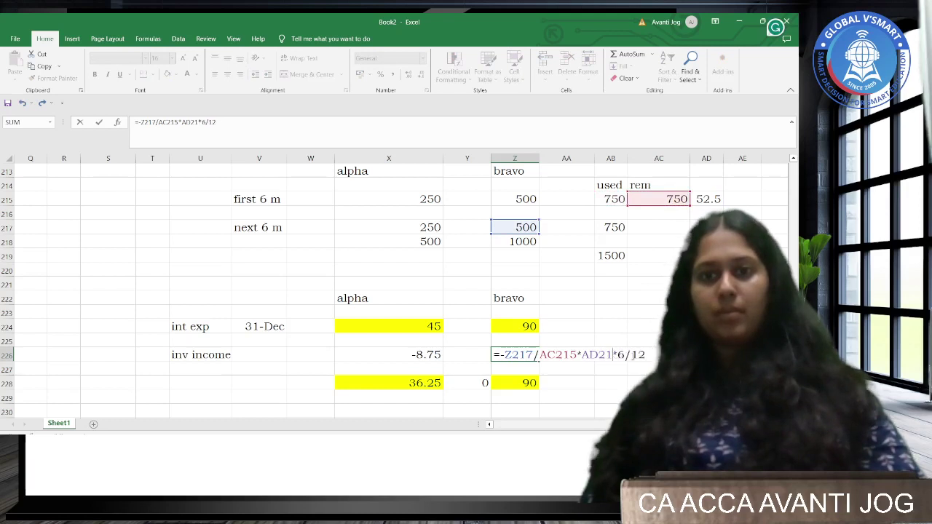
pyautogui.press('BackSpace')
pyautogui.press('BackSpace')
pyautogui.press('BackSpace')
pyautogui.press('BackSpace')
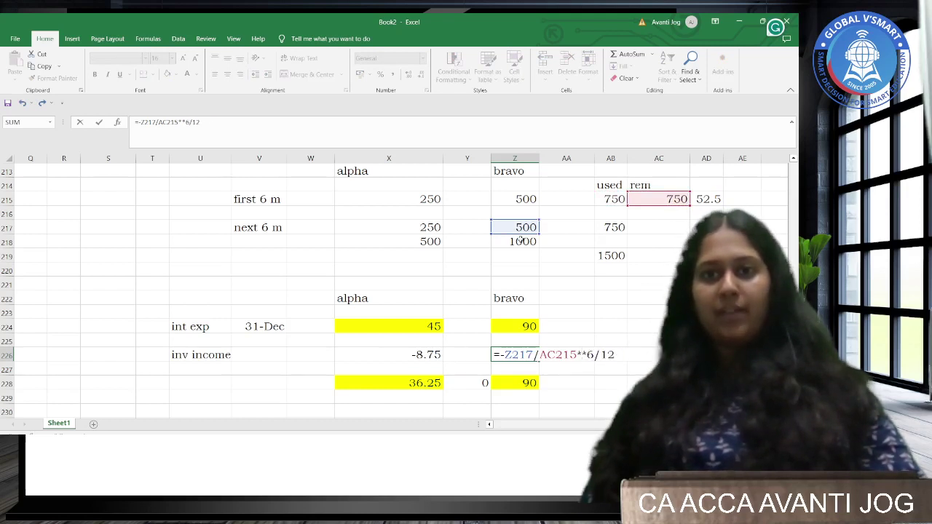
pyautogui.click(697, 198)
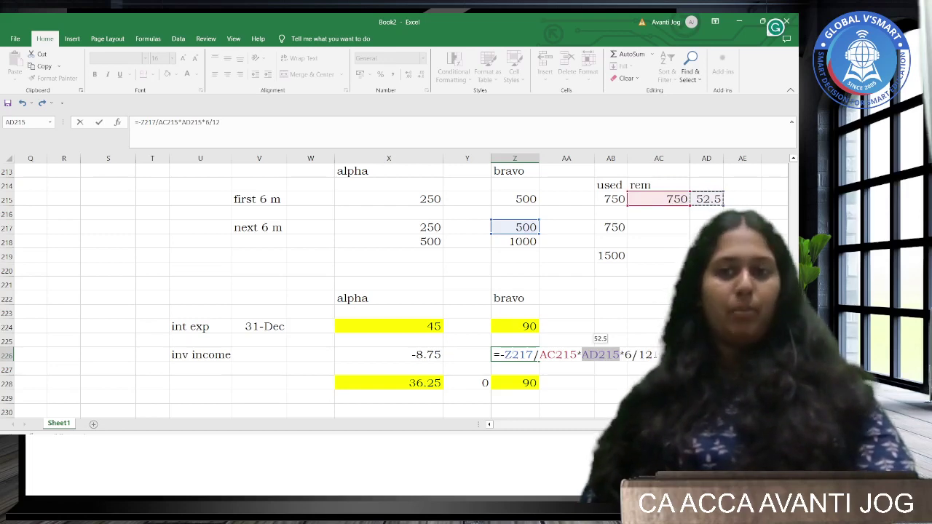
pyautogui.press('Return')
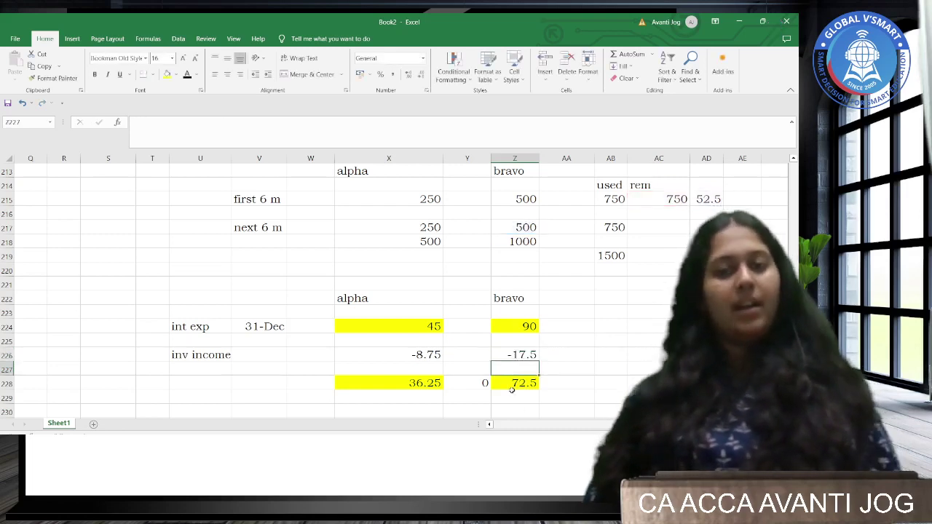
# In the textbook PDF, highlight the net borrowing costs 36,250 for Alpha and 72,500 for Bravo, and return to the Excel workbook.
pyautogui.hotkey('alt', 'Tab')
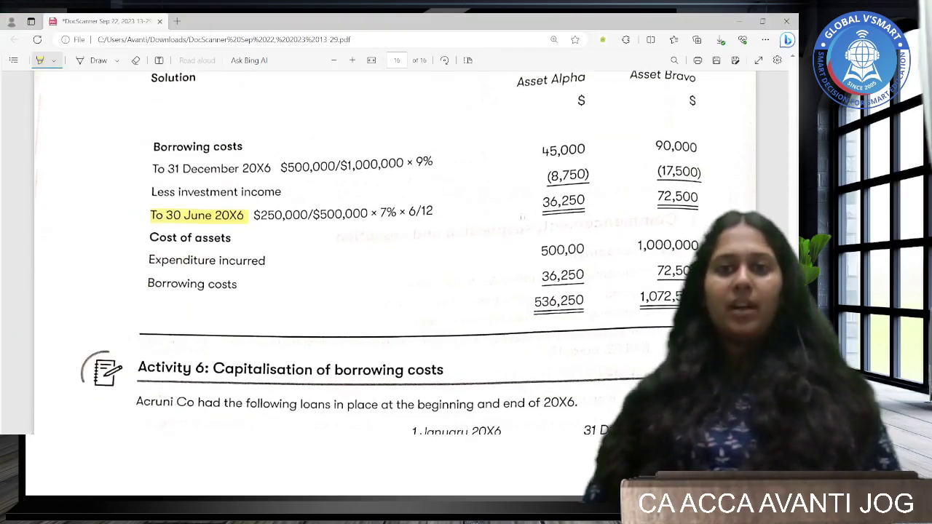
pyautogui.moveTo(543, 201); pyautogui.dragTo(585, 200)
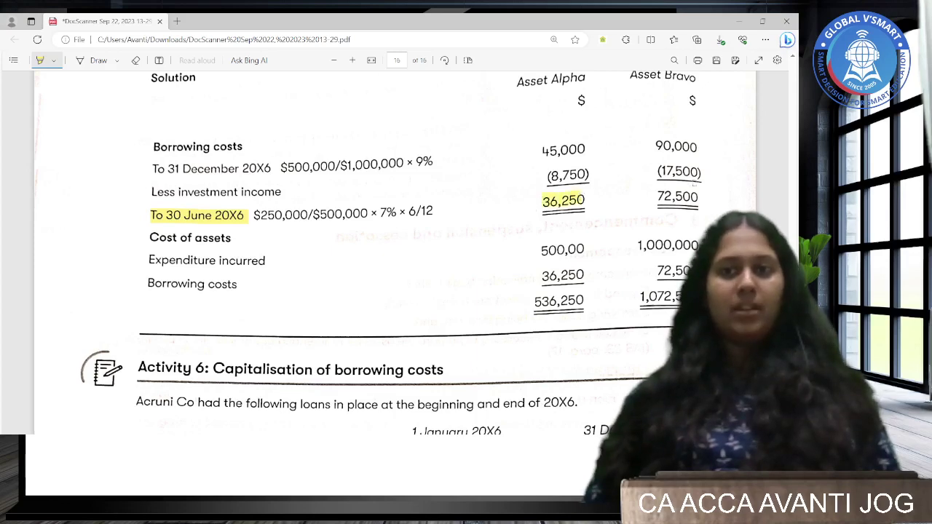
pyautogui.moveTo(656, 197); pyautogui.dragTo(697, 197)
pyautogui.hotkey('alt', 'Tab')
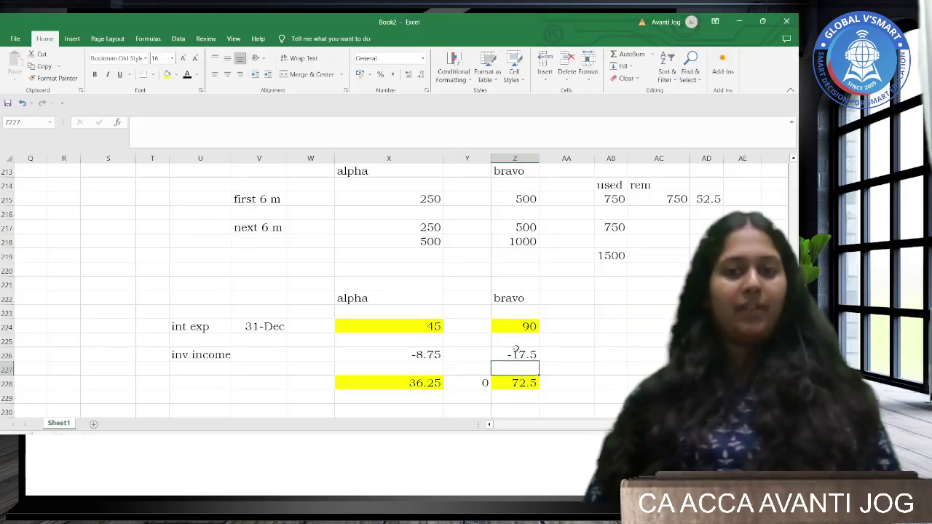
pyautogui.click(466, 356)
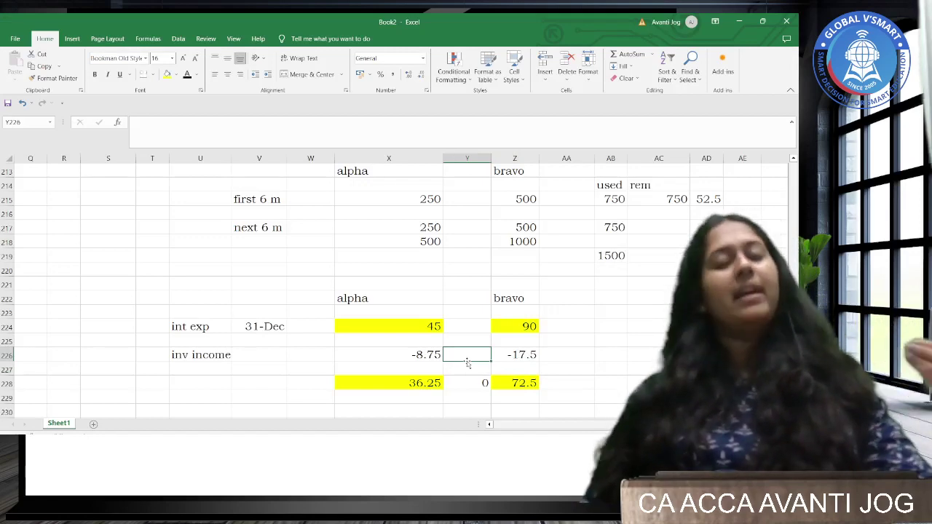
pyautogui.scroll(1, 465, 362)
pyautogui.scroll(1, 465, 363)
pyautogui.scroll(-1, 465, 363)
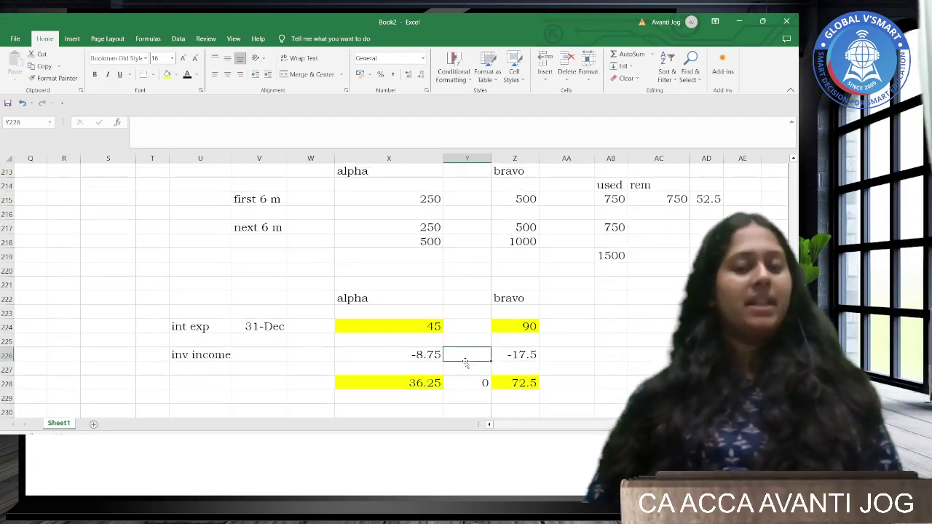
# Bring down the expenditure incurred below the net borrowing costs by linking X230 to alpha's X218 and Z230 to bravo's Z218.
pyautogui.hotkey('alt', 'Tab')
pyautogui.scroll(-1, 445, 357)
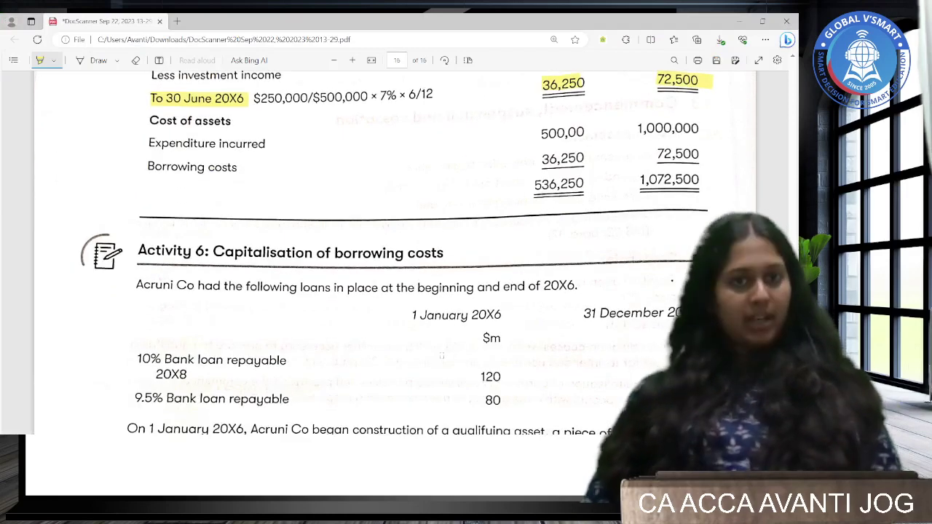
pyautogui.hotkey('alt', 'Tab')
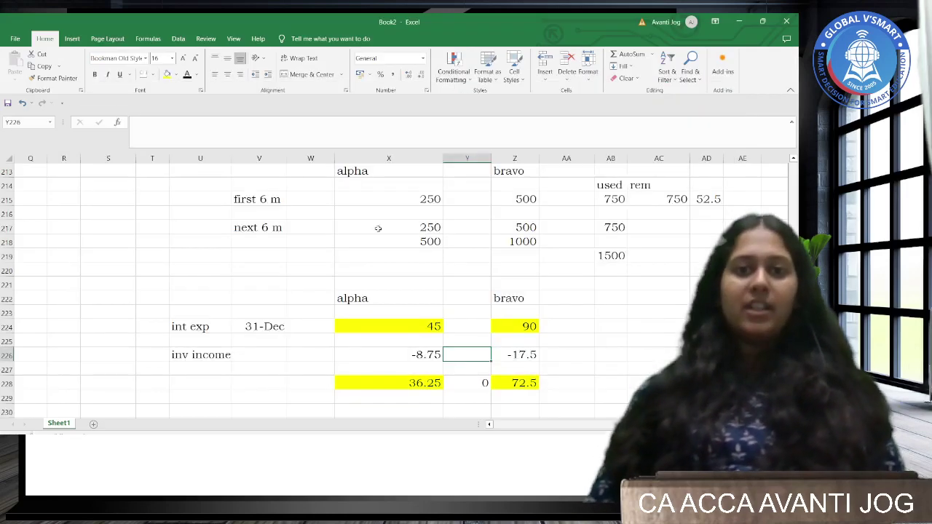
pyautogui.click(380, 406)
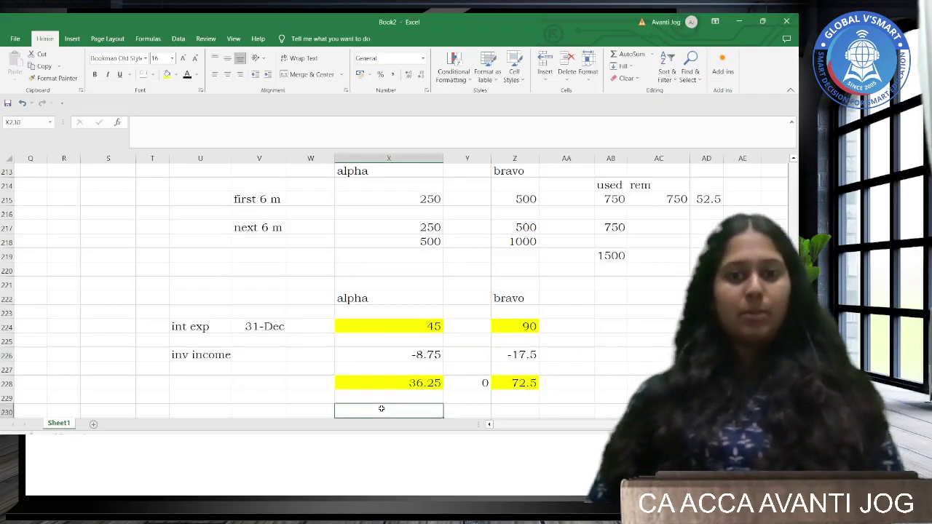
pyautogui.write('=')
pyautogui.click(405, 239)
pyautogui.press('Return')
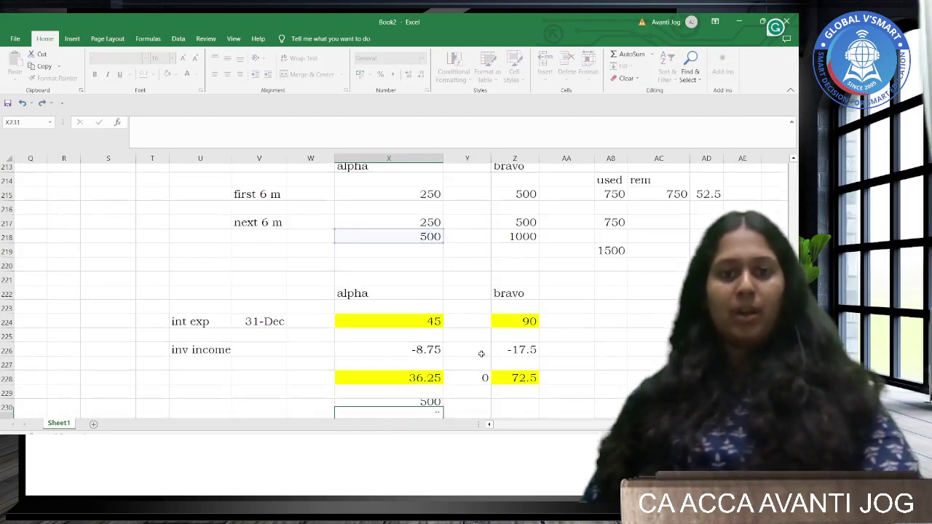
pyautogui.click(534, 404)
pyautogui.write('=')
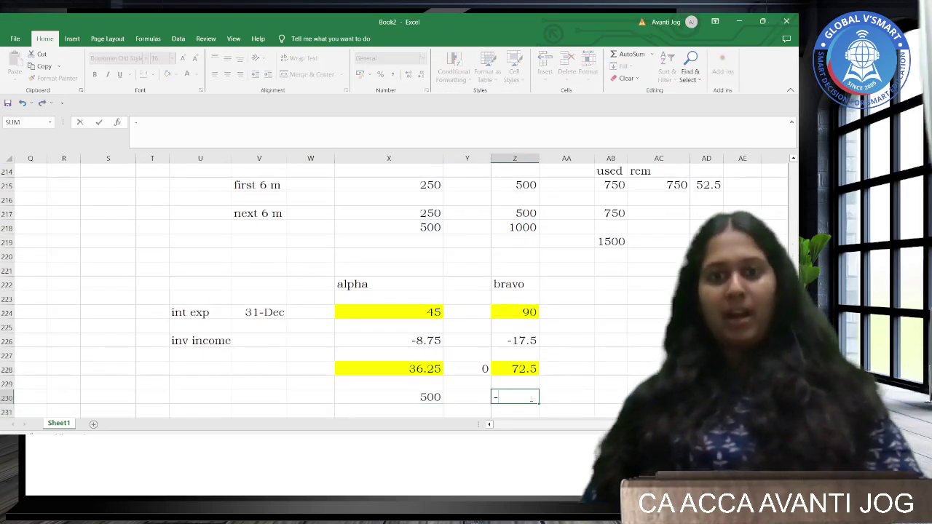
pyautogui.click(496, 228)
pyautogui.press('Return')
# Switch to the textbook PDF and highlight the 1 January 20X6 loan balances 120 and 80 in Activity 6.
pyautogui.hotkey('alt', 'Tab')
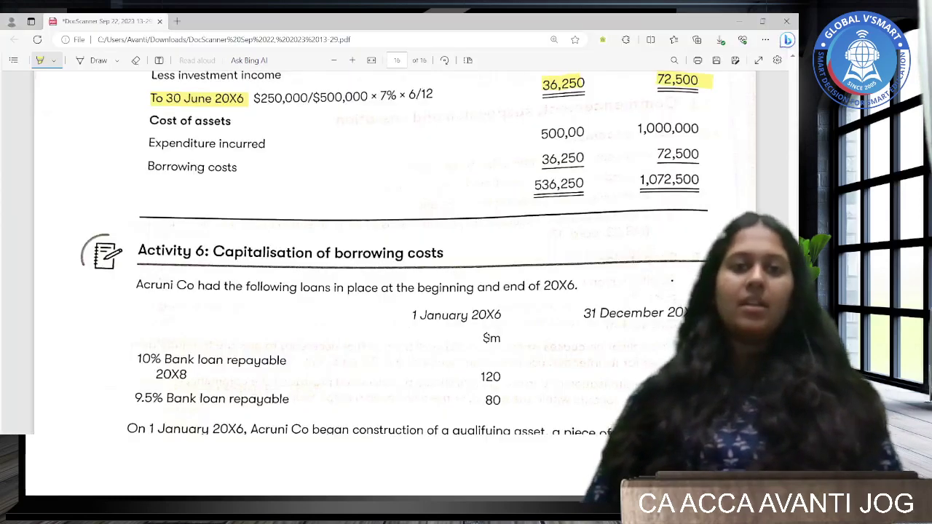
pyautogui.scroll(-1, 452, 254)
pyautogui.scroll(-2, 393, 268)
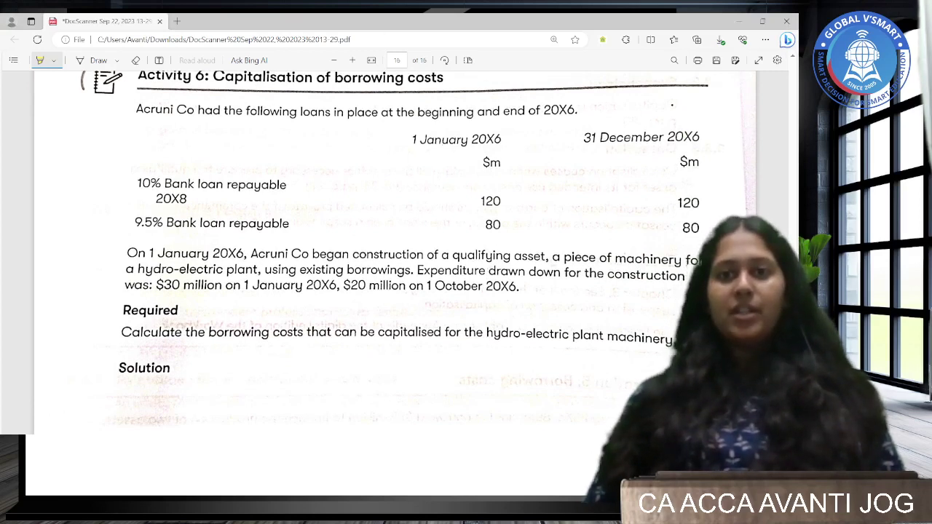
pyautogui.moveTo(478, 201); pyautogui.dragTo(513, 199)
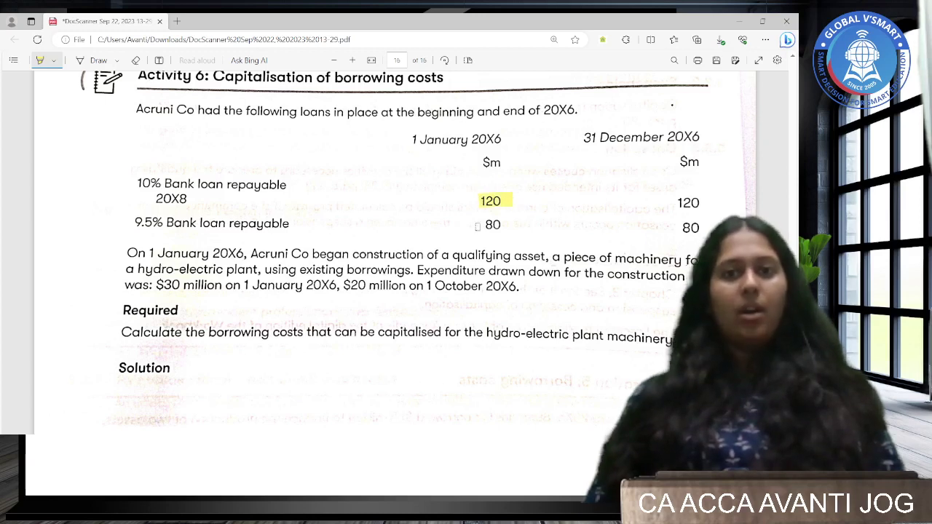
pyautogui.moveTo(478, 226); pyautogui.dragTo(501, 223)
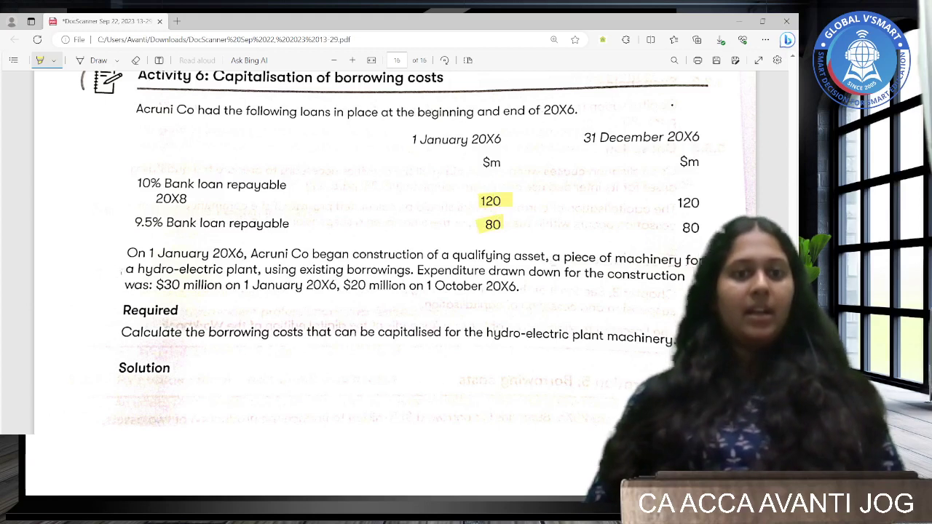
# Highlight the construction start "On 1 January 20X6" and the drawdowns of 30 million and $20 million in the Activity 6 text.
pyautogui.moveTo(127, 253); pyautogui.dragTo(249, 254)
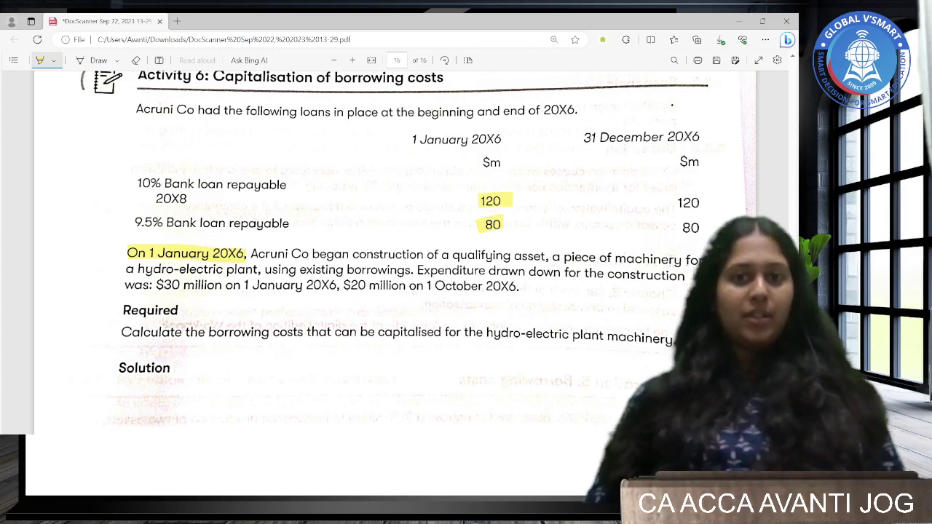
pyautogui.moveTo(162, 284); pyautogui.dragTo(195, 285)
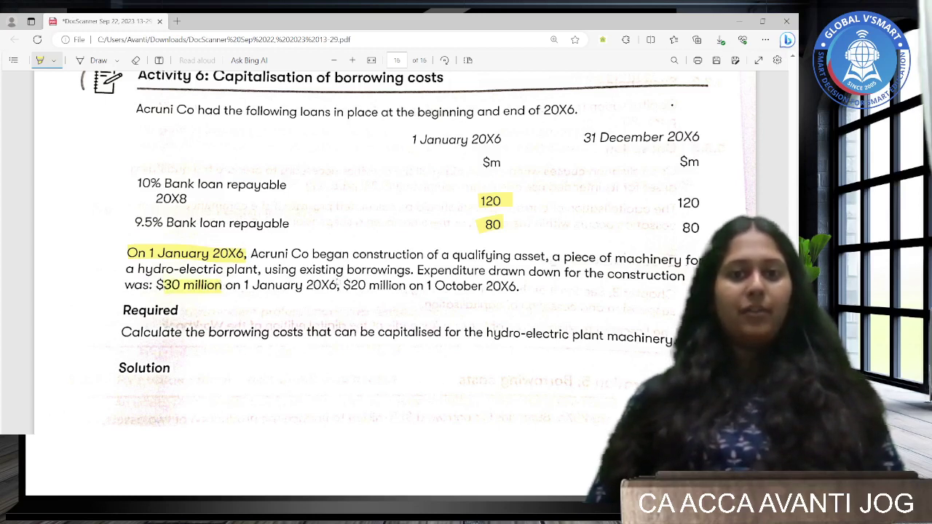
pyautogui.moveTo(342, 285); pyautogui.dragTo(406, 285)
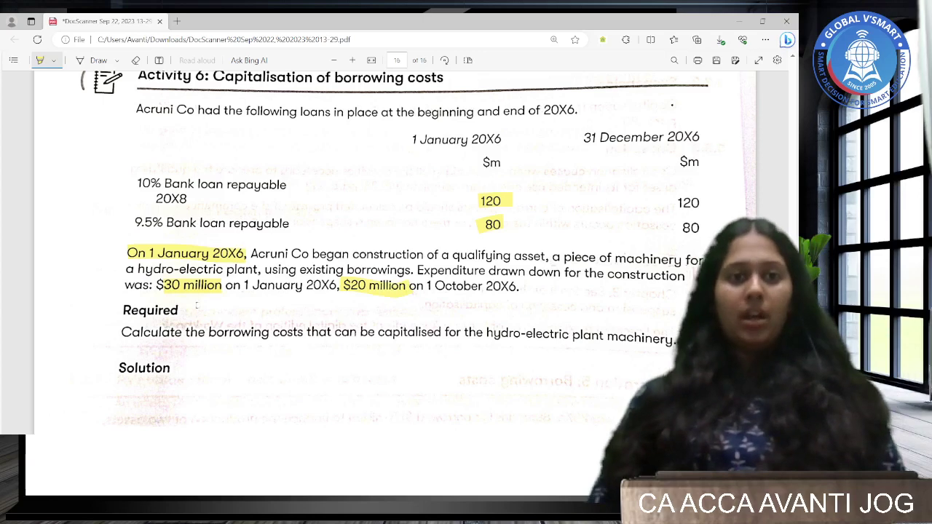
# Highlight the 10% and 9.5% interest rates of the two bank loans in the Activity 6 table.
pyautogui.moveTo(138, 184); pyautogui.dragTo(161, 184)
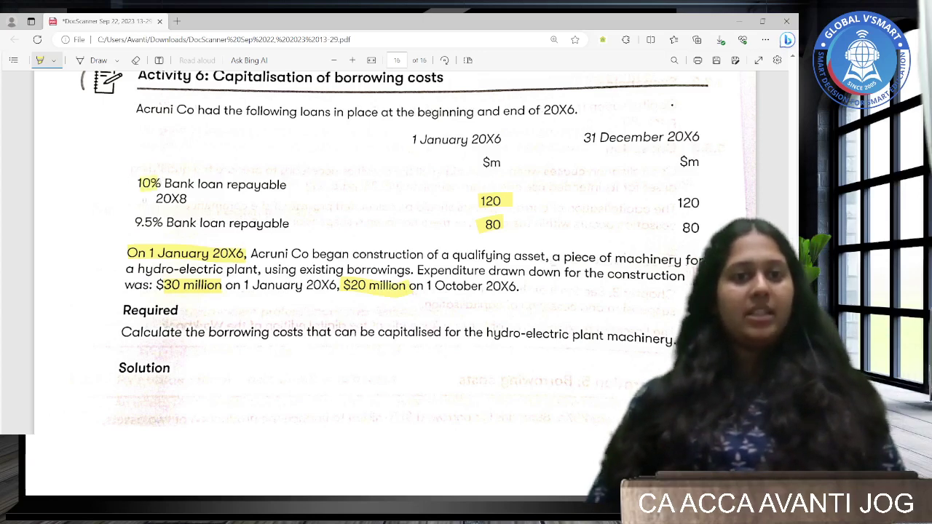
pyautogui.moveTo(130, 221); pyautogui.dragTo(166, 221)
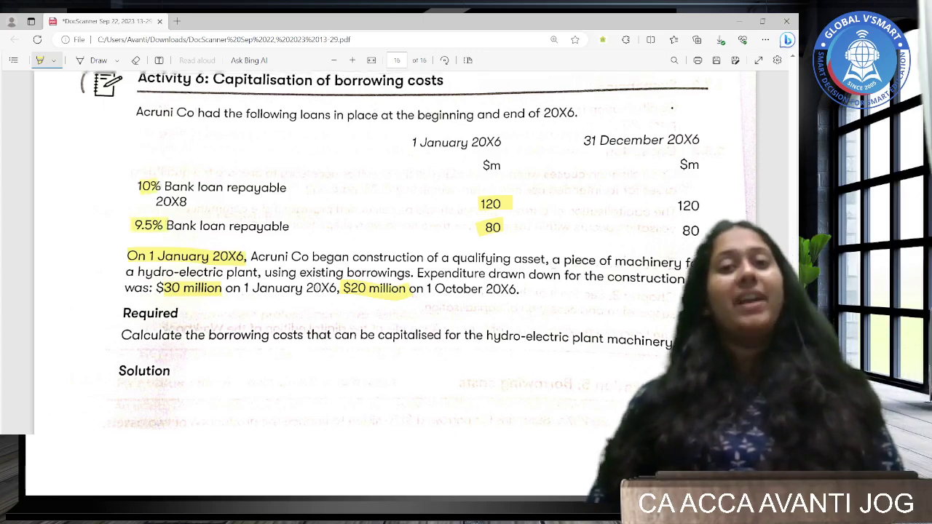
pyautogui.scroll(2, 415, 251)
# Return to the Excel workbook and record the first bank loan, with 10% in V237 and 120 in X237.
pyautogui.hotkey('alt', 'Tab')
pyautogui.scroll(-2, 380, 292)
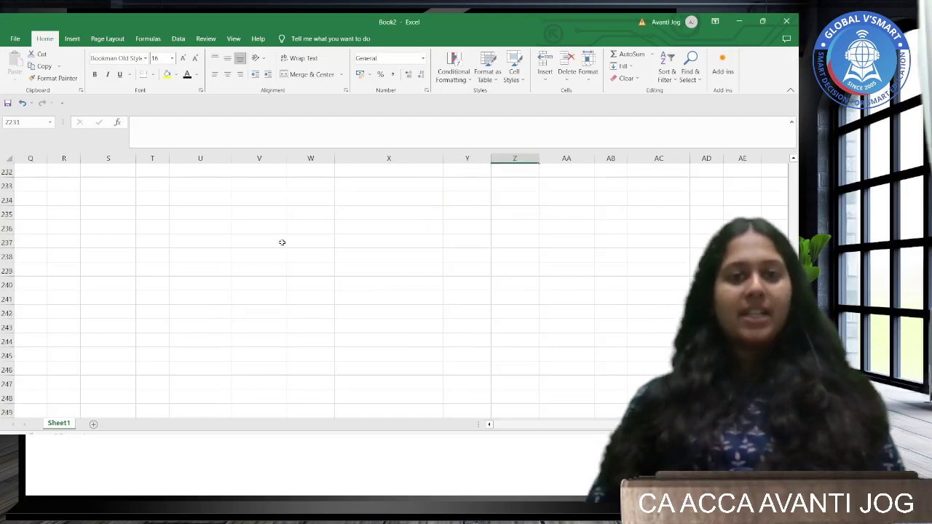
pyautogui.click(255, 237)
pyautogui.write('10')
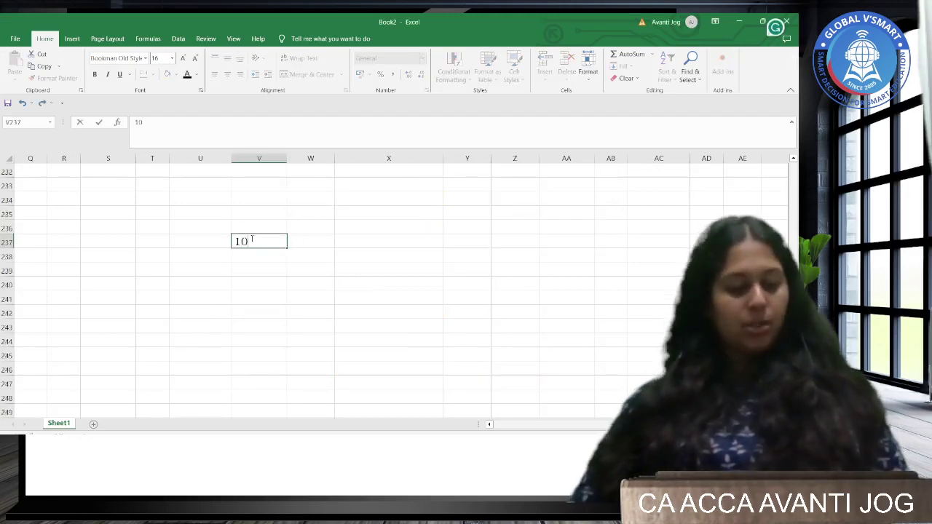
pyautogui.write('%')
pyautogui.press('Tab')
pyautogui.press('Tab')
pyautogui.hotkey('alt', 'Tab')
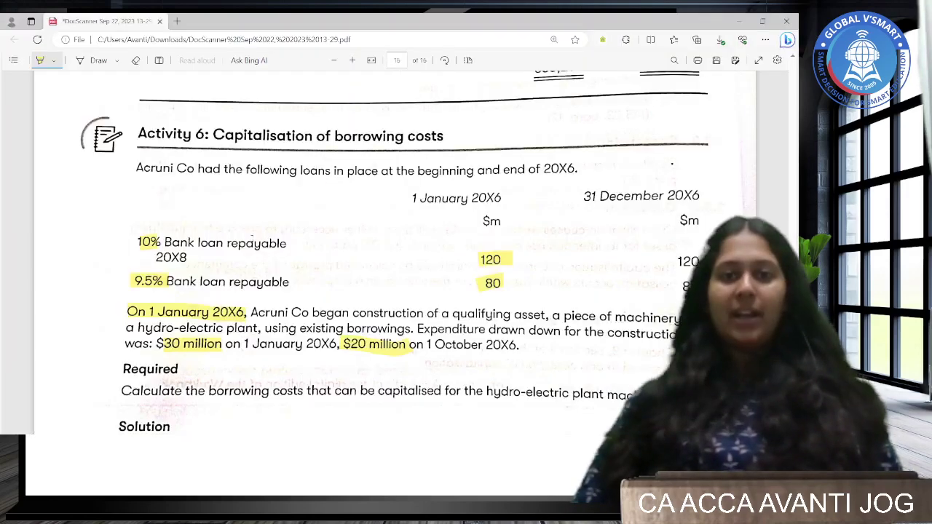
pyautogui.hotkey('alt', 'Tab')
pyautogui.write('120')
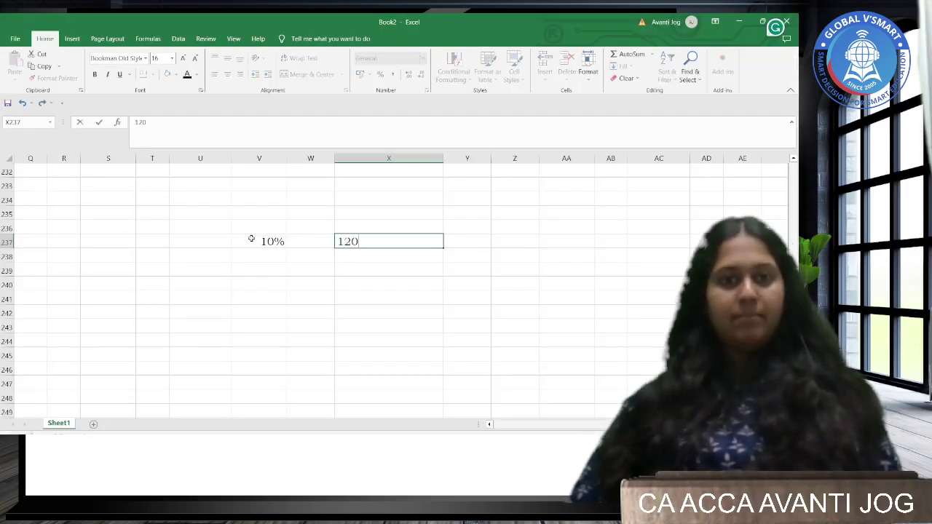
pyautogui.press('Return')
# Record the second bank loan with its rate 9.5 in V239 and its balance 80 in X239.
pyautogui.press('Return')
pyautogui.press('Left')
pyautogui.press('Left')
pyautogui.write('9.5')
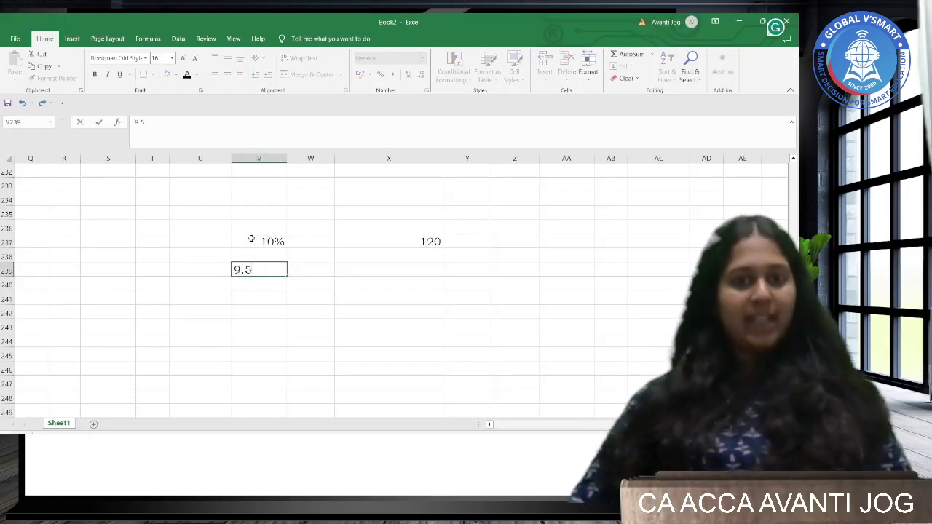
pyautogui.press('Tab')
pyautogui.press('Tab')
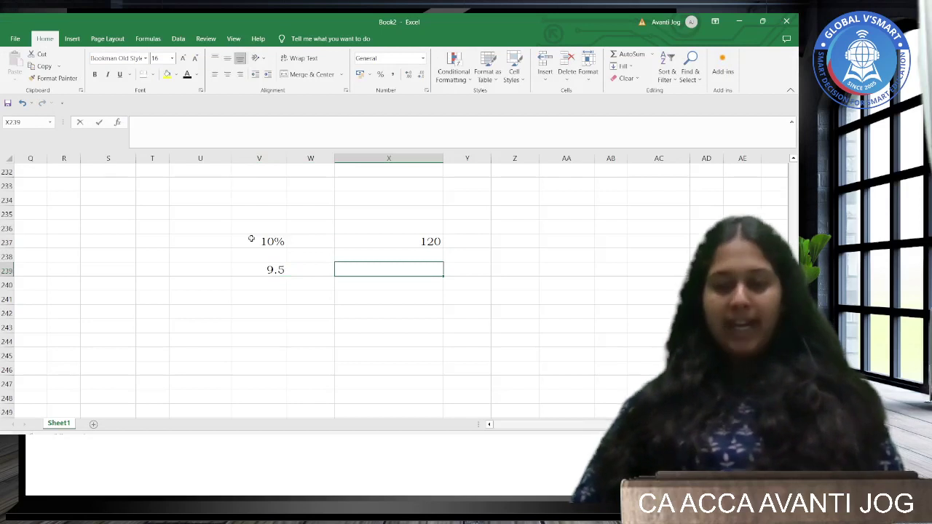
pyautogui.write('80')
pyautogui.press('Return')
# Total the two loan balances in X241 with a formula adding X237 and X239.
pyautogui.press('Return')
pyautogui.write('=')
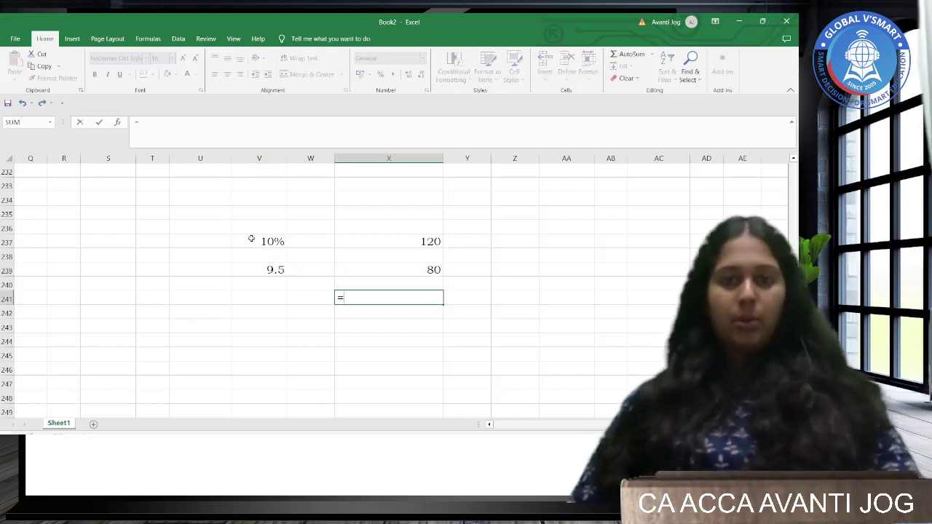
pyautogui.press('Up')
pyautogui.press('Up')
pyautogui.press('Up')
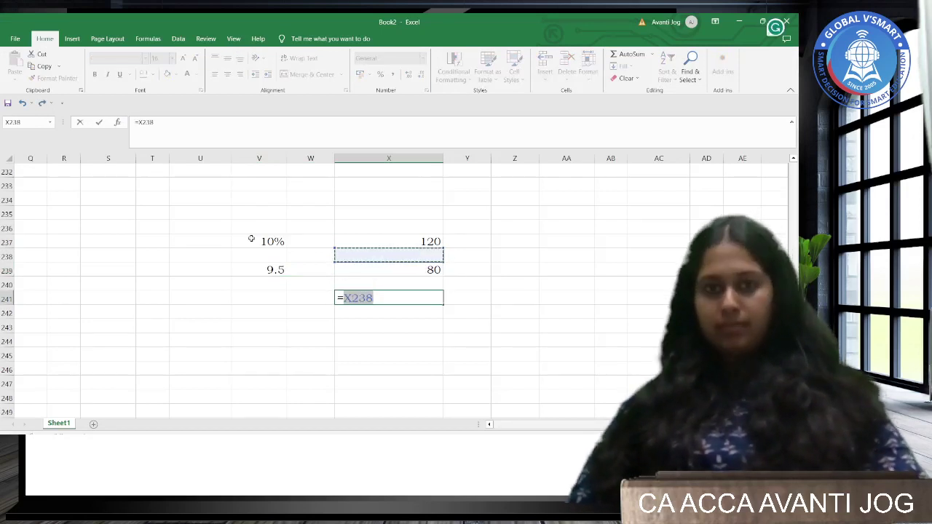
pyautogui.press('Up')
pyautogui.write('+')
pyautogui.press('Up')
pyautogui.press('Up')
pyautogui.press('Return')
# Calculate the first loan's annual interest in Z237 by multiplying its balance X237 by its rate V237.
pyautogui.press('Right')
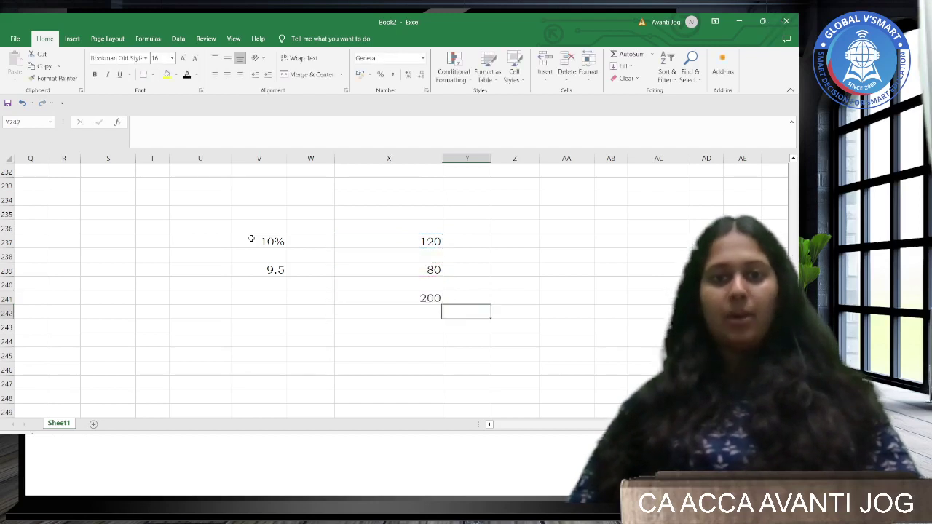
pyautogui.press('Right')
pyautogui.press('Up')
pyautogui.press('Up')
pyautogui.press('Up')
pyautogui.press('Up')
pyautogui.press('Up')
pyautogui.write('=')
pyautogui.press('Left')
pyautogui.press('Left')
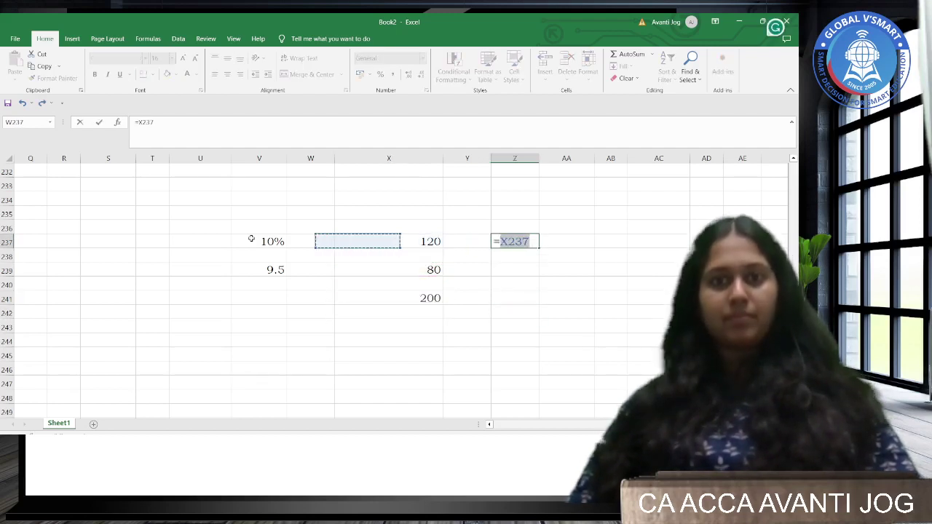
pyautogui.write('*')
pyautogui.press('Left')
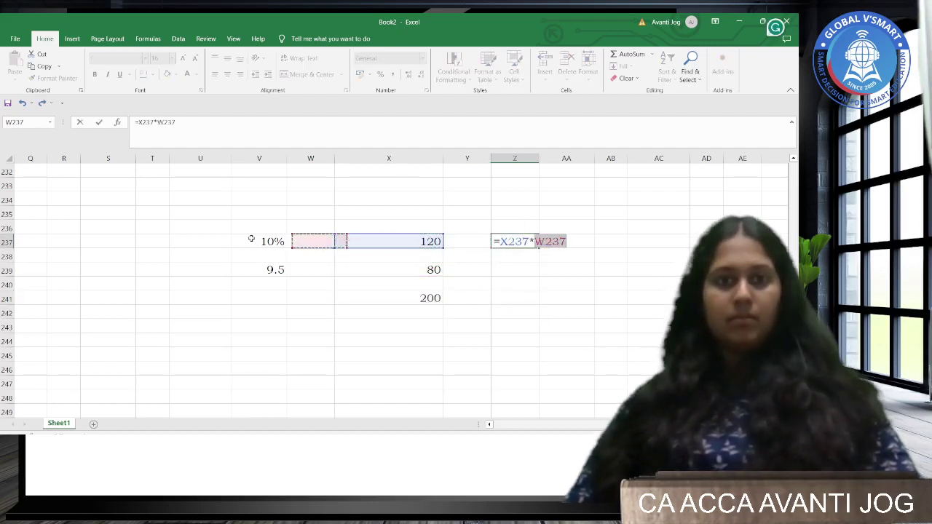
pyautogui.press('Left')
pyautogui.press('Return')
# Calculate the second loan's annual interest in Z239 with the formula =X239*V239/100.
pyautogui.press('Down')
pyautogui.write('=')
pyautogui.press('Left')
pyautogui.press('Left')
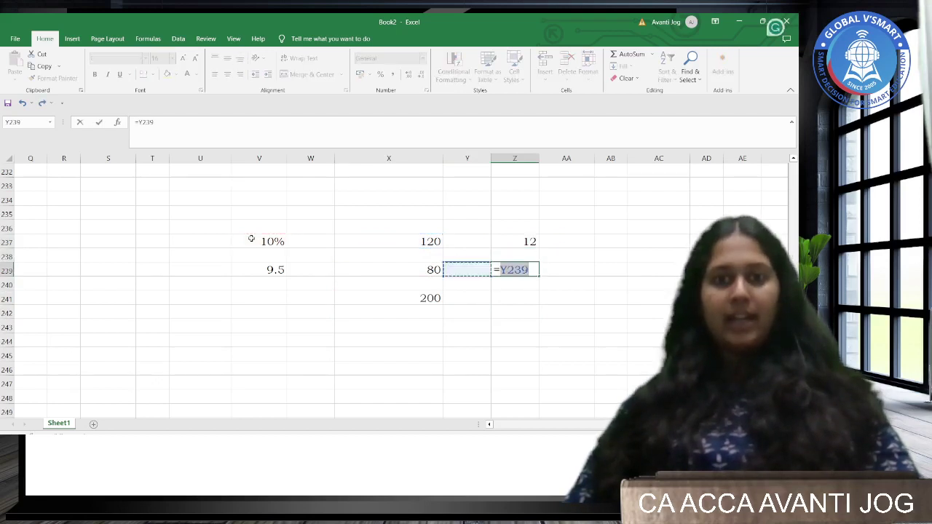
pyautogui.write('*')
pyautogui.press('Left')
pyautogui.press('Left')
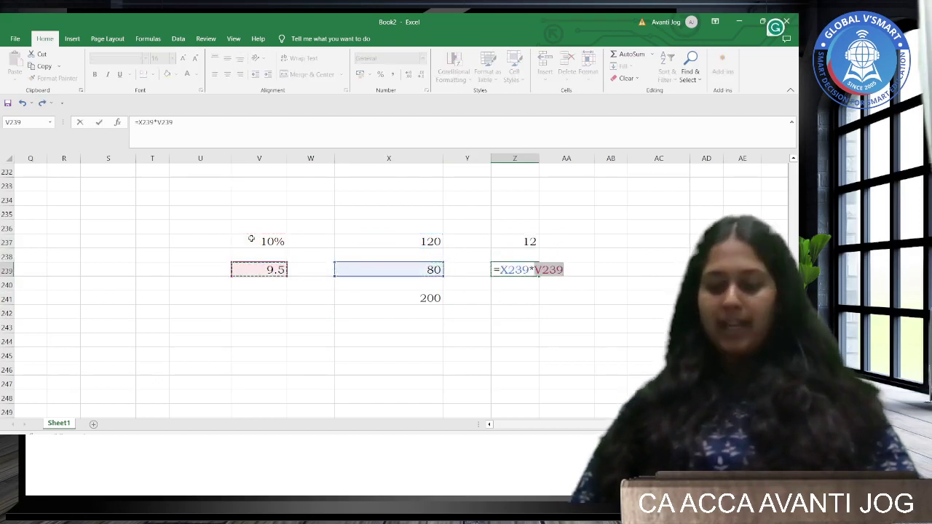
pyautogui.write('/100')
pyautogui.press('Return')
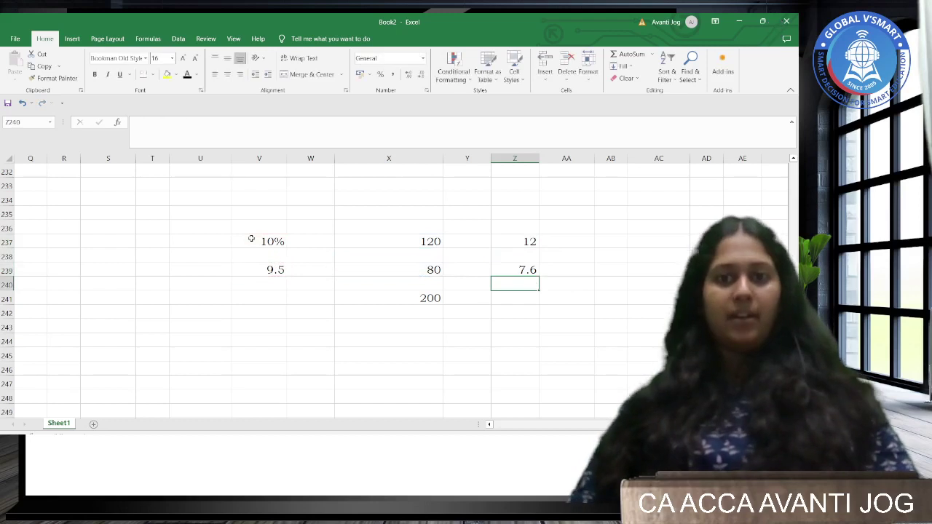
# Total the two loans' interest in Z241 with a formula adding Z239 and Z237.
pyautogui.press('Down')
pyautogui.write('=')
pyautogui.press('Up')
pyautogui.press('Up')
pyautogui.press('Up')
pyautogui.press('Down')
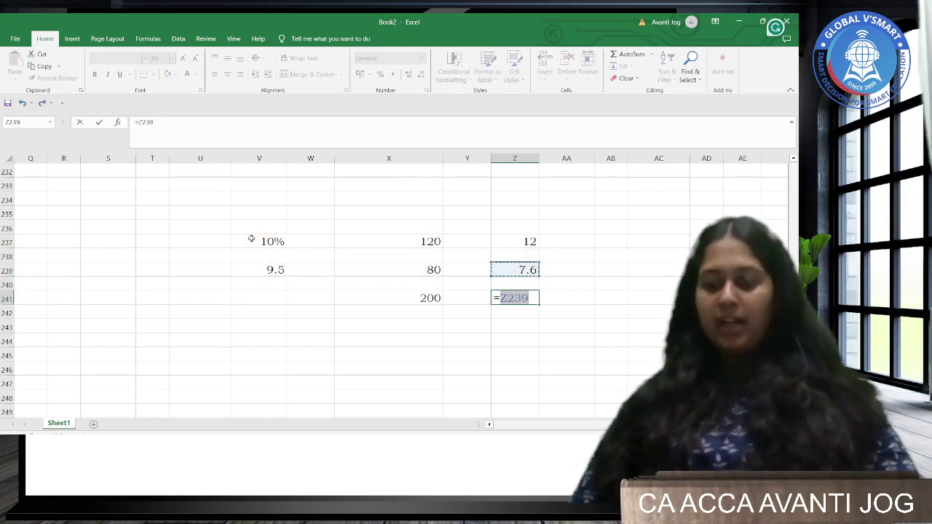
pyautogui.write('+')
pyautogui.press('Up')
pyautogui.press('Up')
pyautogui.press('Up')
pyautogui.press('Up')
pyautogui.press('Return')
# Calculate the weighted average borrowing rate in X243 with the formula =Z241/X241.
pyautogui.press('Down')
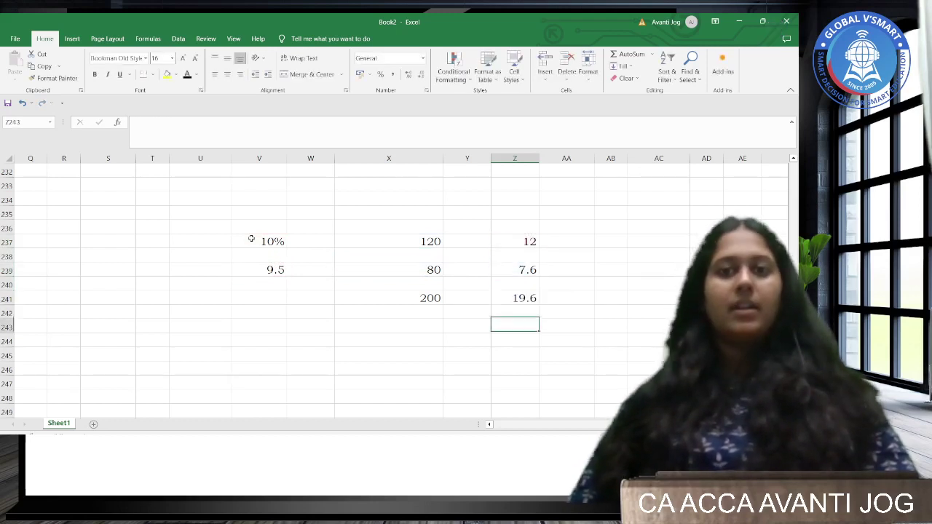
pyautogui.press('Left')
pyautogui.press('Left')
pyautogui.write('=')
pyautogui.press('Up')
pyautogui.press('Up')
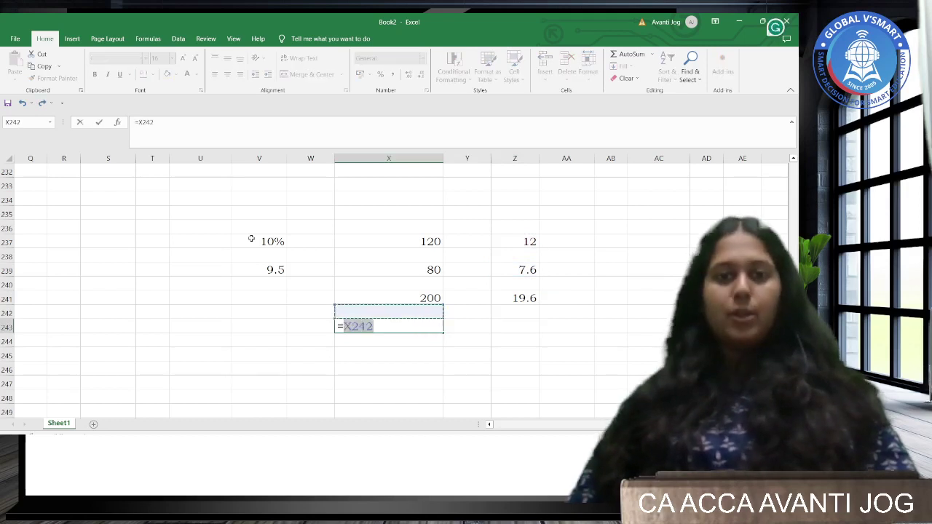
pyautogui.press('Right')
pyautogui.press('Right')
pyautogui.write('/')
pyautogui.press('Up')
pyautogui.press('Up')
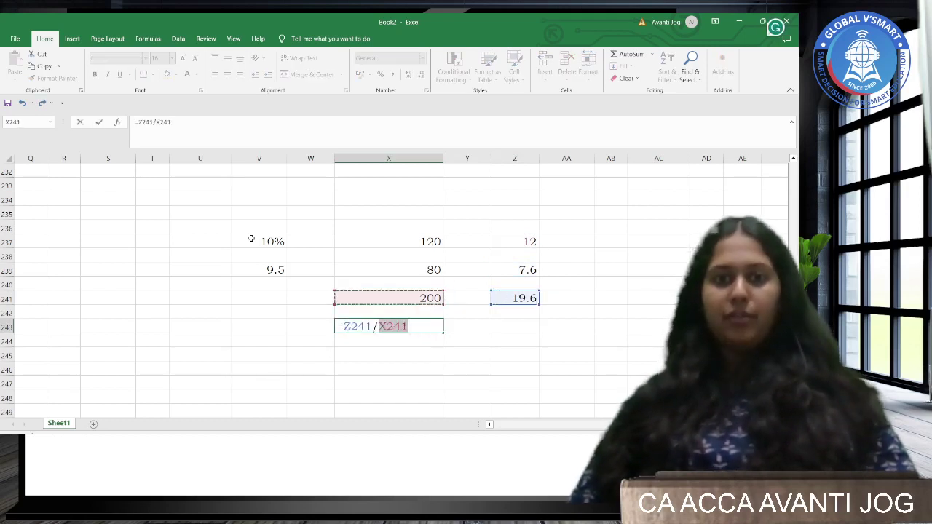
pyautogui.hotkey('ctrl', 'Return')
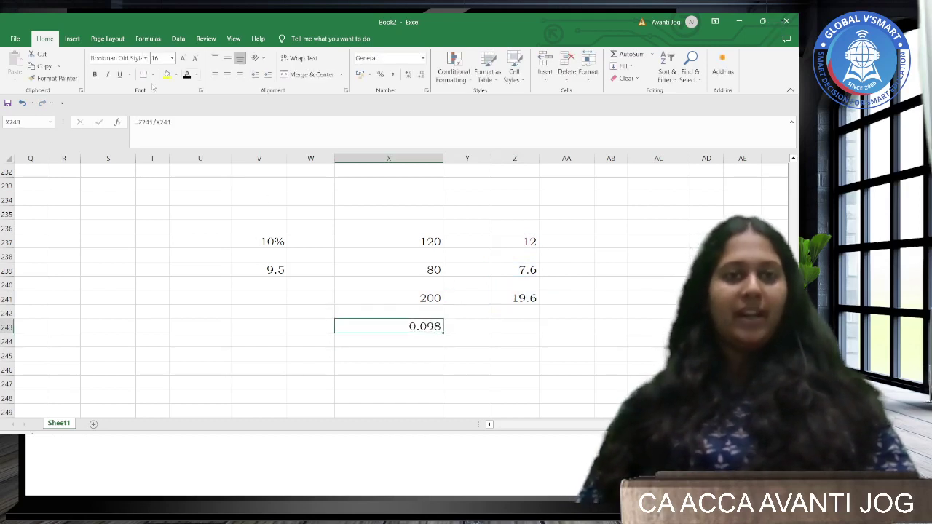
# Enter the weighted average rate as the percentage figure 9.8 in Z243, beside the calculated rate.
pyautogui.press('Right')
pyautogui.press('Right')
pyautogui.write('9.8')
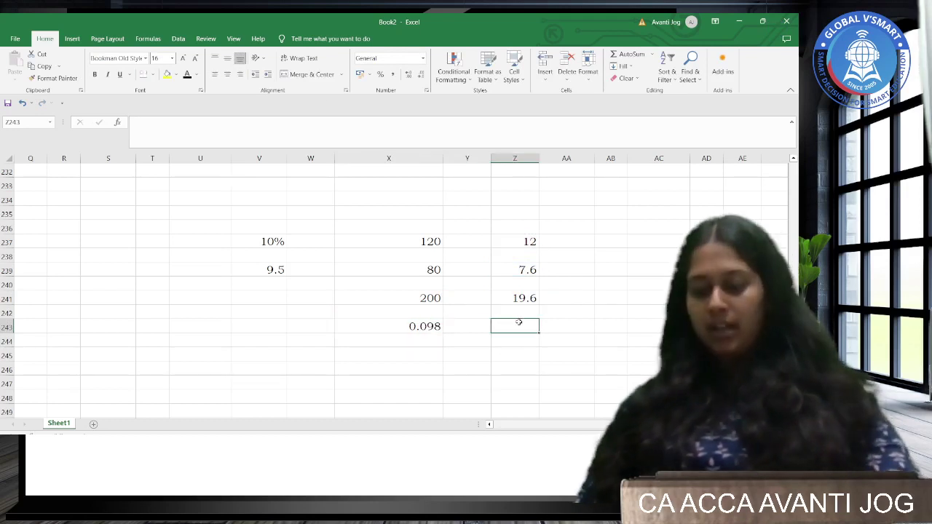
pyautogui.click(560, 387)
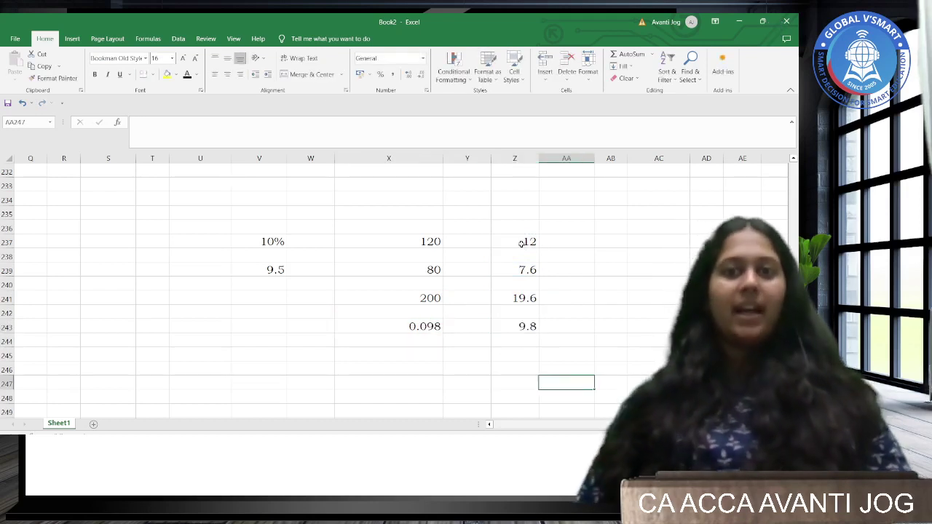
# Examine the loan interest cells, their total, the borrowings total and the weighted average rate in columns X and Z.
pyautogui.doubleClick(522, 241)
pyautogui.press('Return')
pyautogui.press('Down')
pyautogui.press('Down')
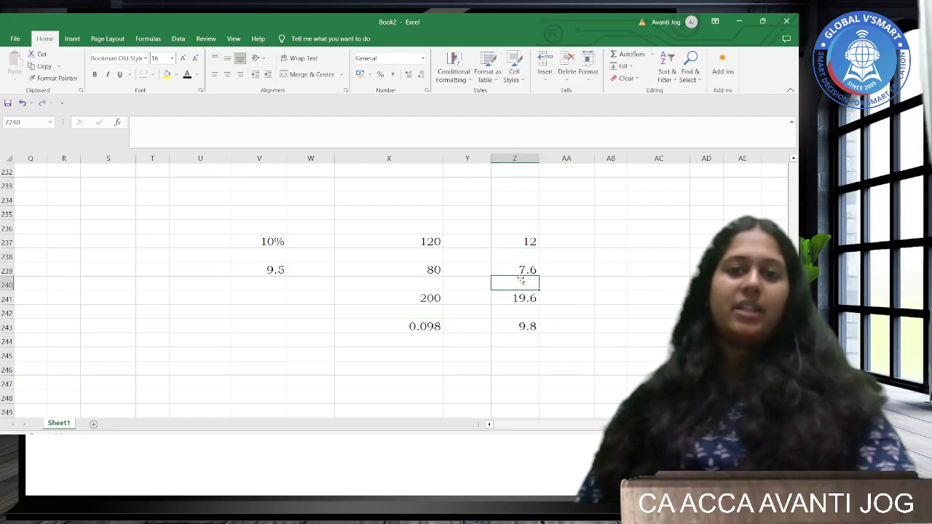
pyautogui.click(522, 270)
pyautogui.press('Down')
pyautogui.doubleClick(521, 270)
pyautogui.press('Return')
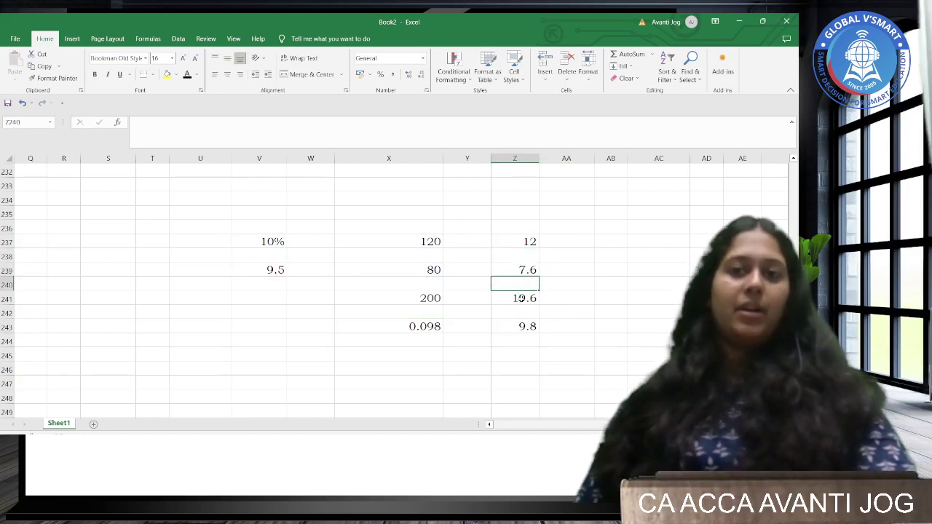
pyautogui.doubleClick(524, 298)
pyautogui.press('Return')
pyautogui.click(521, 298)
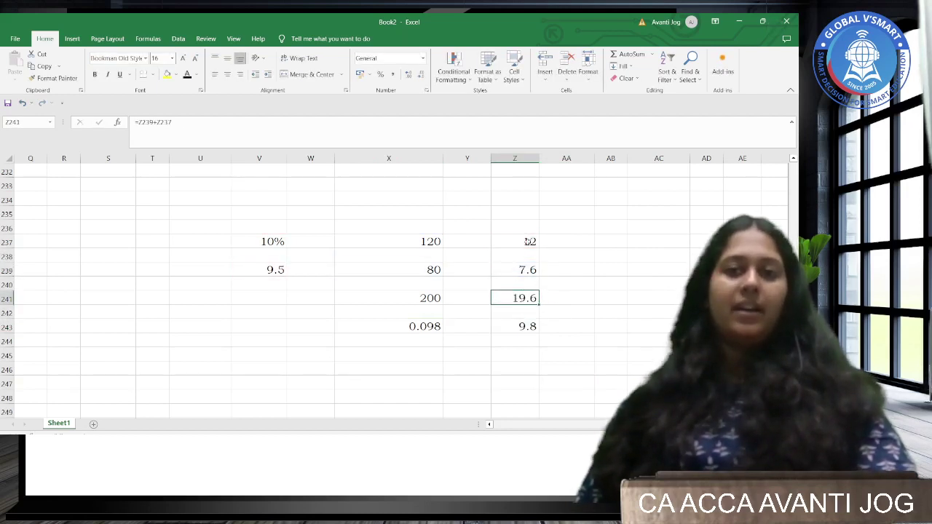
pyautogui.doubleClick(437, 298)
pyautogui.press('Return')
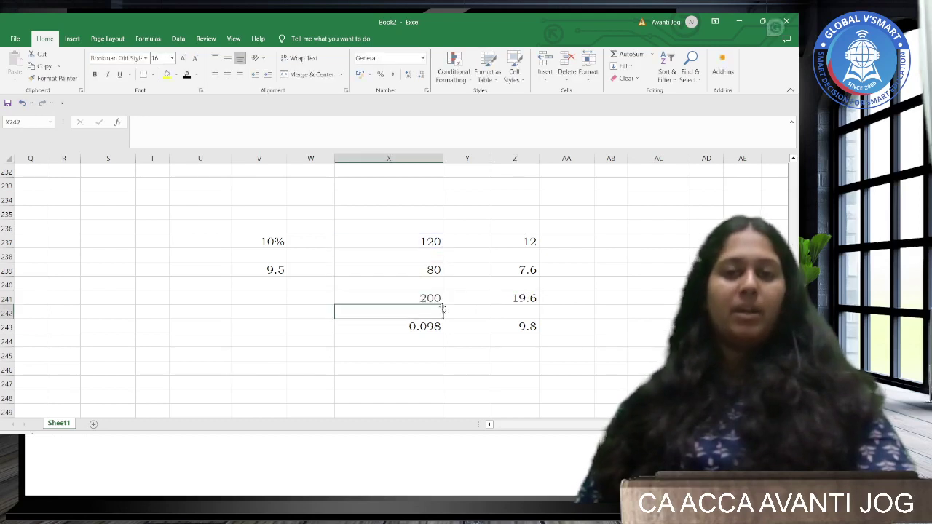
pyautogui.click(535, 326)
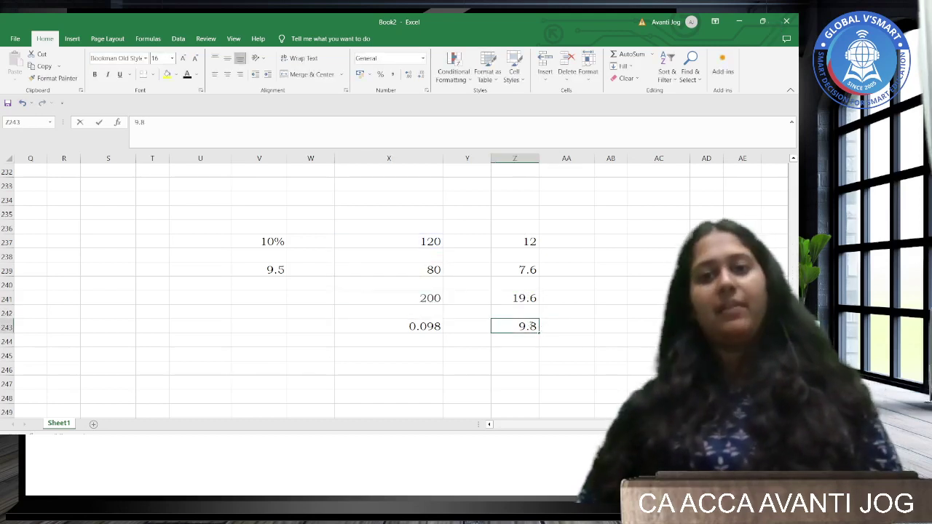
# Enter the label cap in V246, below the weighted average rate workings.
pyautogui.click(262, 368)
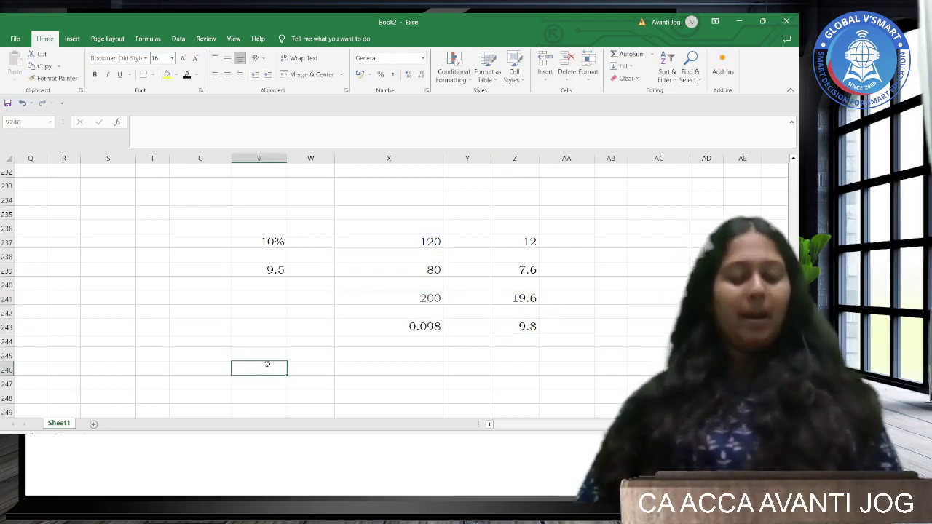
pyautogui.write('cap')
pyautogui.press('Tab')
pyautogui.press('Tab')
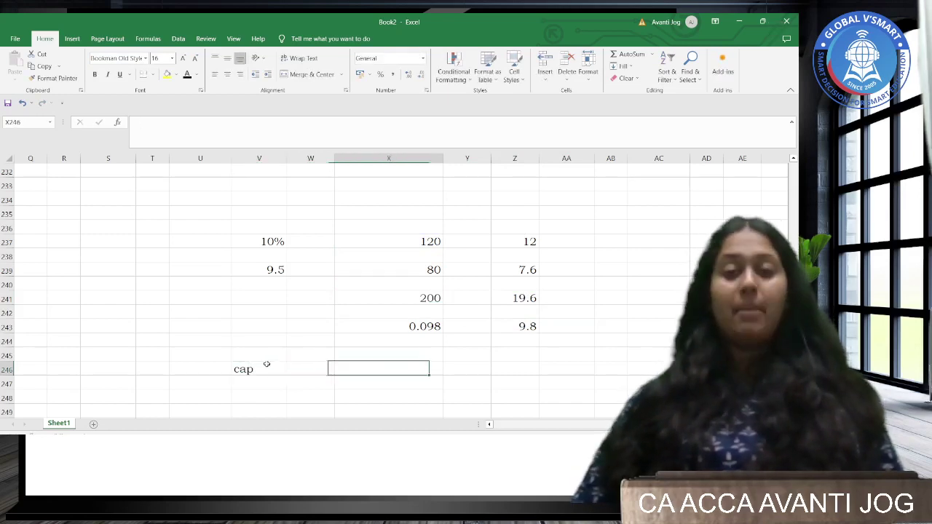
# Switch to the PDF in Edge, highlight the $30 million drawdown date "1 January 20X6", and return to the Excel workbook.
pyautogui.hotkey('alt', 'Tab')
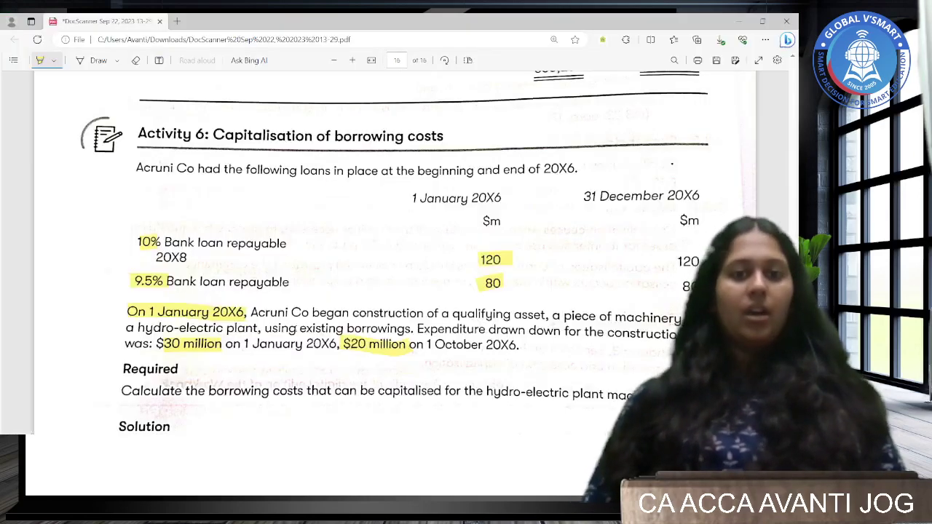
pyautogui.moveTo(245, 344); pyautogui.dragTo(329, 344)
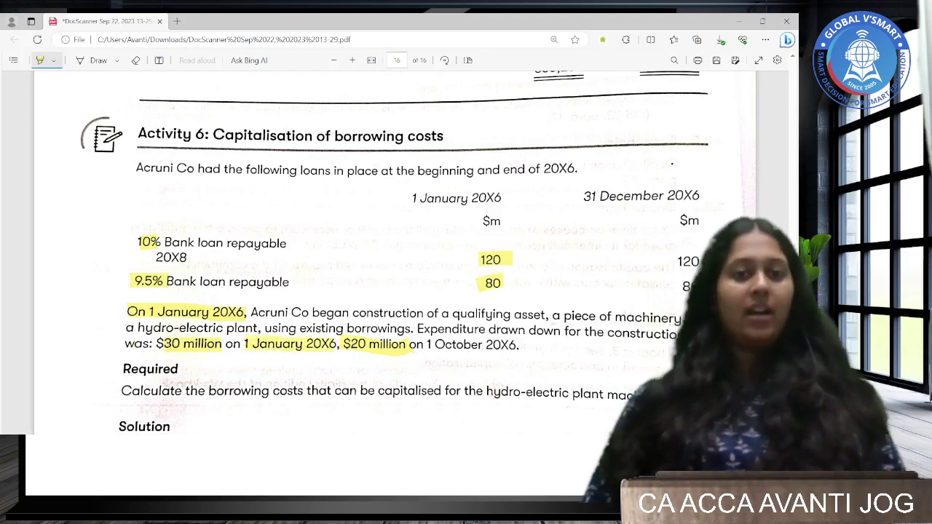
pyautogui.hotkey('alt', 'Tab')
# Calculate the borrowing cost on the $30 million expenditure in X246 with the formula =30*Z243/100.
pyautogui.write('=')
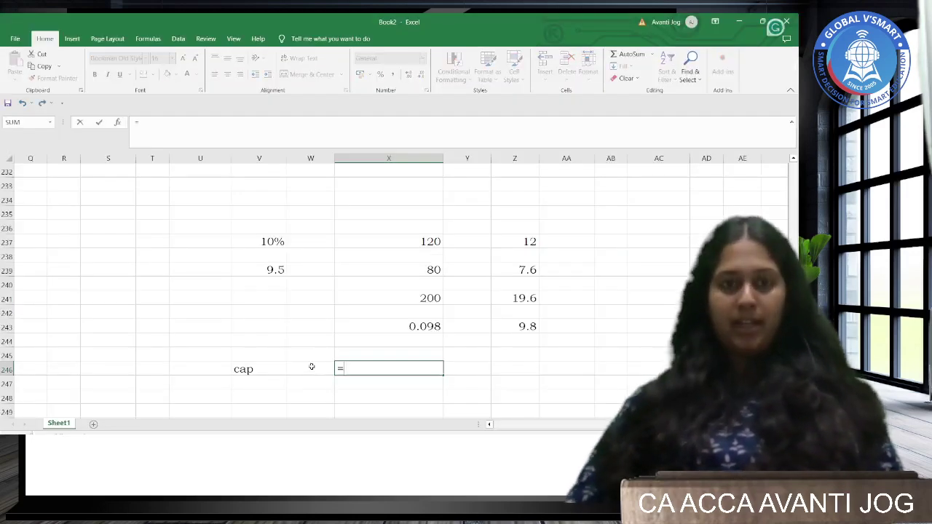
pyautogui.write('30*')
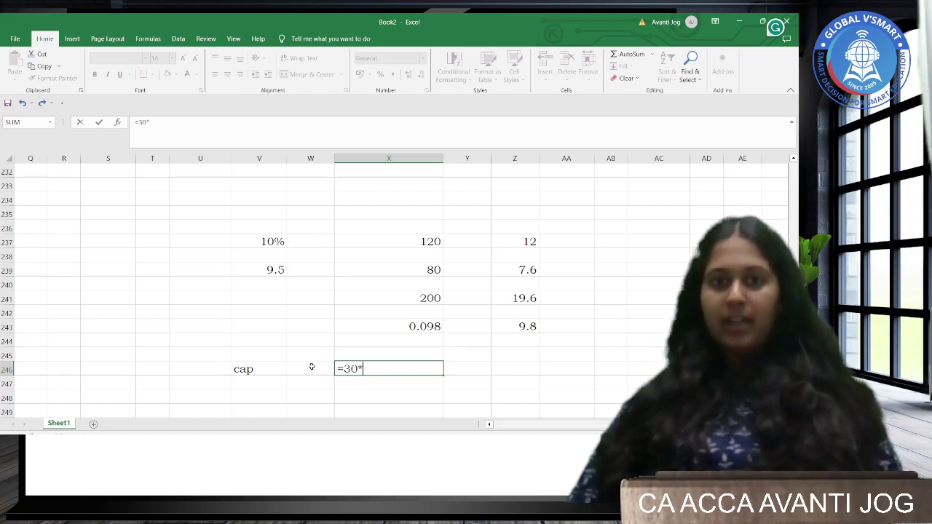
pyautogui.press('Up')
pyautogui.press('Up')
pyautogui.press('Up')
pyautogui.press('Right')
pyautogui.press('Right')
pyautogui.write('/')
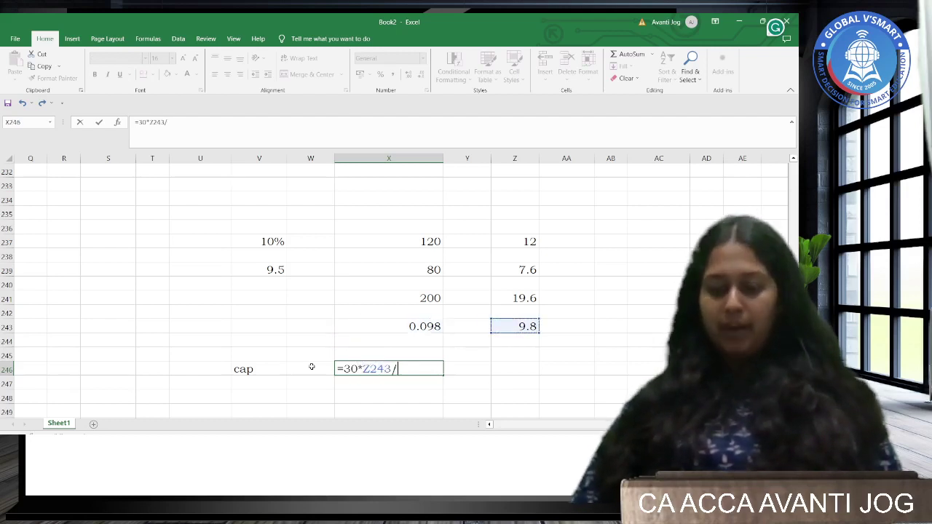
pyautogui.write('100')
pyautogui.press('Return')
pyautogui.press('Up')
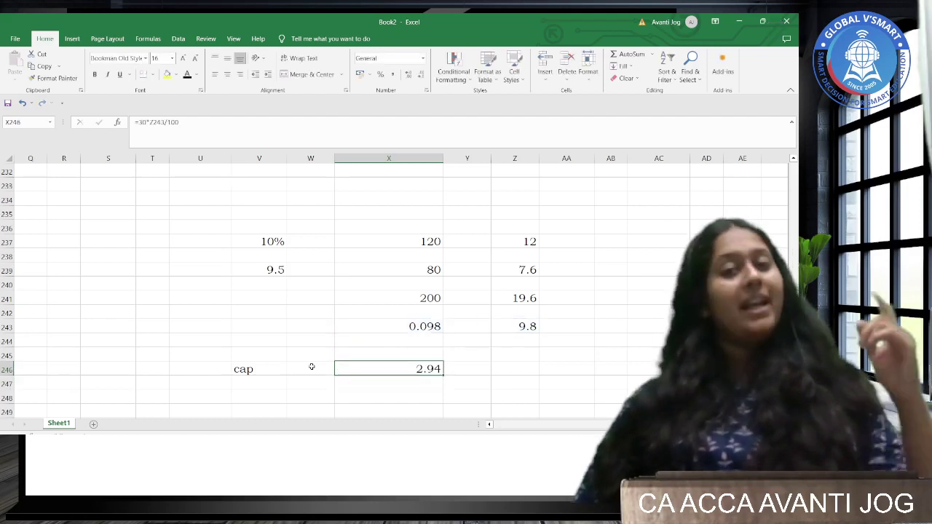
# Enter 1.12 in W246, between the cap label and the first borrowing cost.
pyautogui.press('Down')
pyautogui.press('Left')
pyautogui.press('Left')
pyautogui.press('Up')
pyautogui.press('Right')
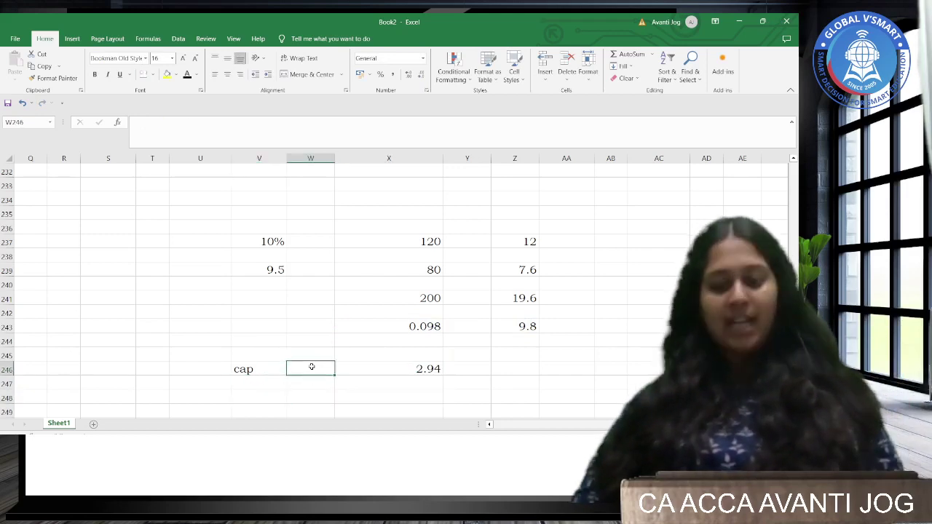
pyautogui.write('1.12')
pyautogui.press('Return')
pyautogui.press('Return')
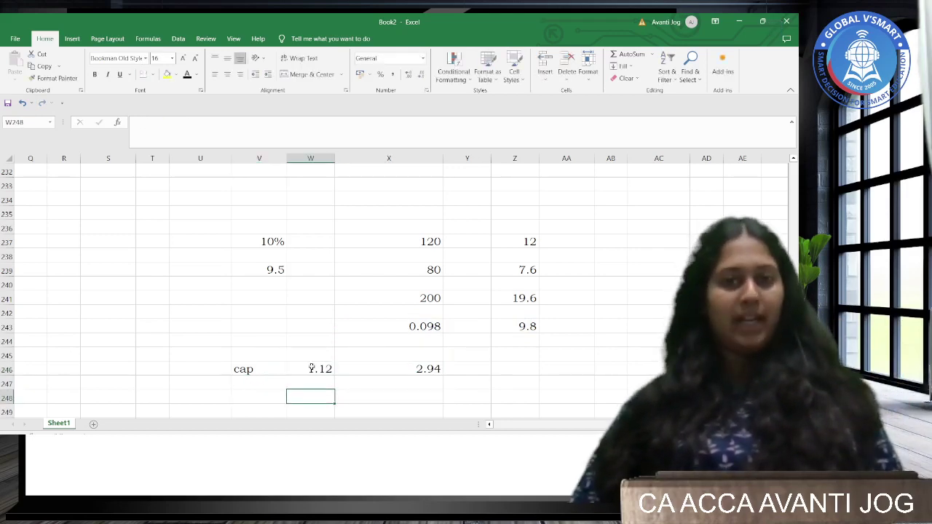
# Check the drawdown dates in the Edge PDF and enter 1.1 in W248 of the Excel sheet.
pyautogui.hotkey('alt', 'Tab')
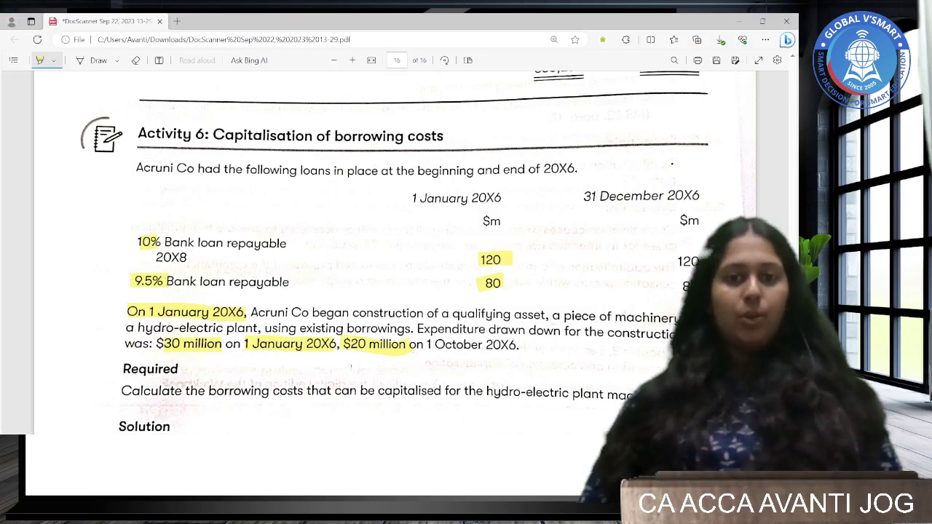
pyautogui.hotkey('alt', 'Tab')
pyautogui.write('1.')
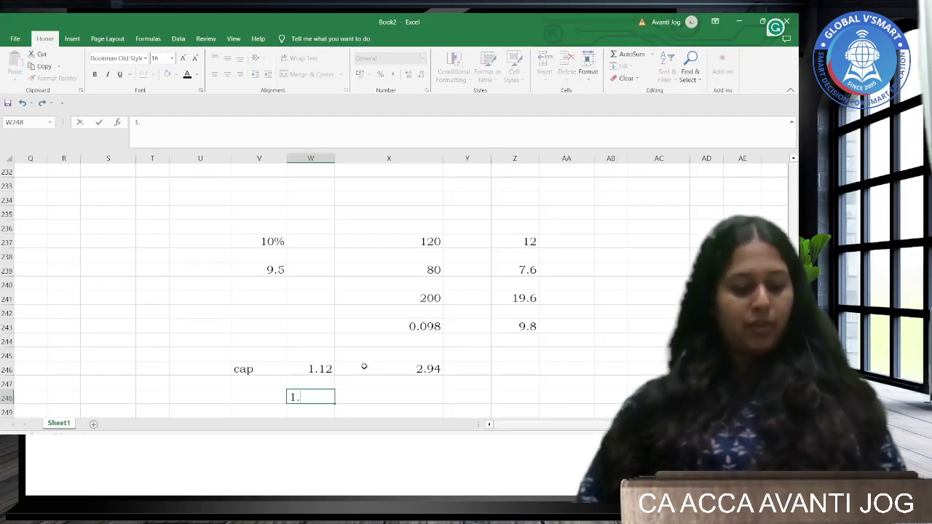
pyautogui.press('Up')
# Replace the entry in W246 with the first drawdown date, 1 jan.
pyautogui.press('Up')
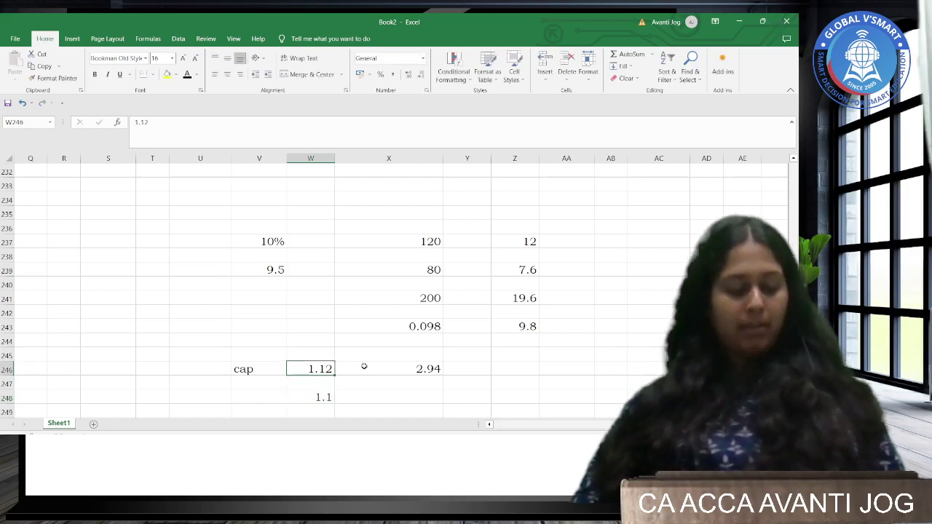
pyautogui.write('1')
pyautogui.write('-jan')
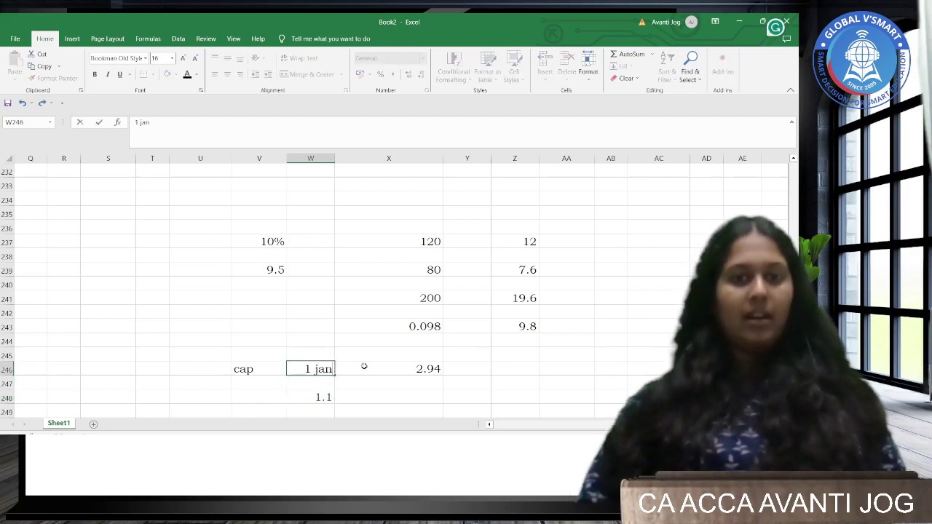
pyautogui.press('Return')
pyautogui.press('Return')
# Replace the entry in W248 with the second drawdown date, 1 oct.
pyautogui.write('1 o')
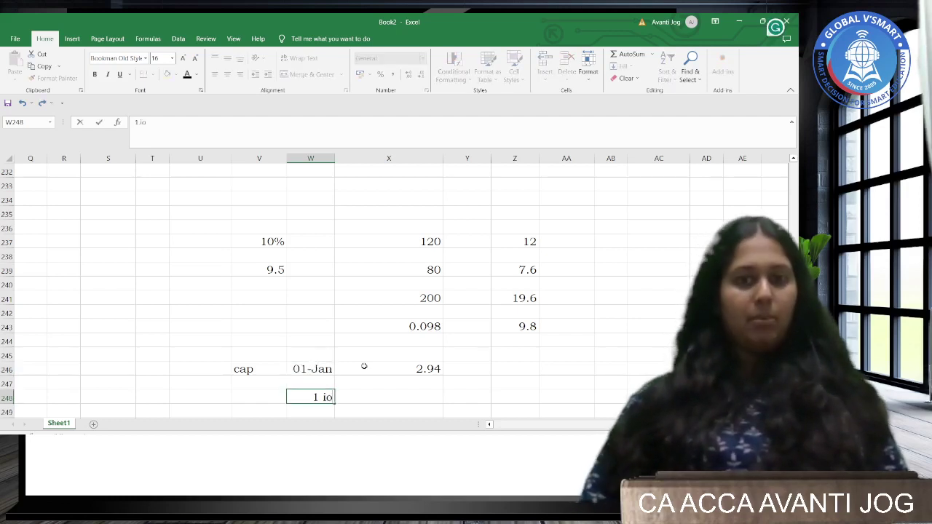
pyautogui.press('BackSpace')
pyautogui.press('BackSpace')
pyautogui.write('ocr')
pyautogui.press('Right')
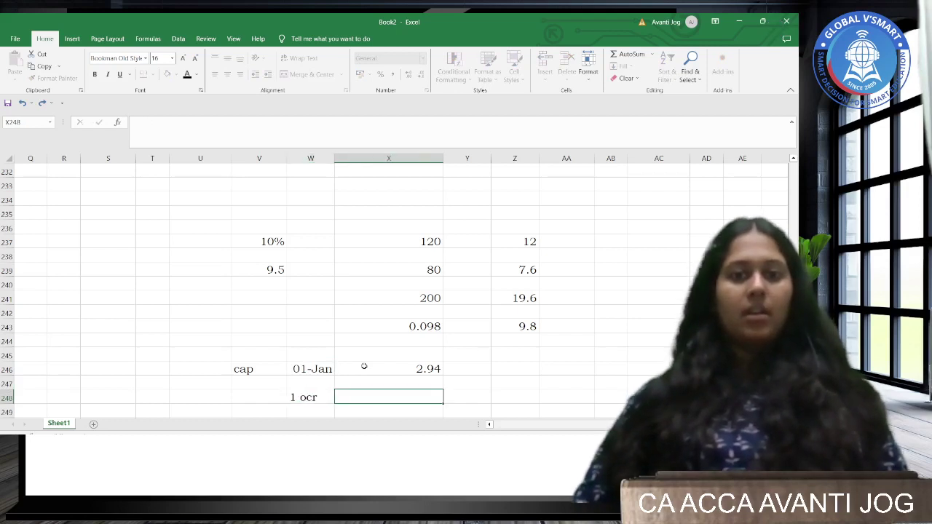
pyautogui.press('Left')
pyautogui.write('1 o')
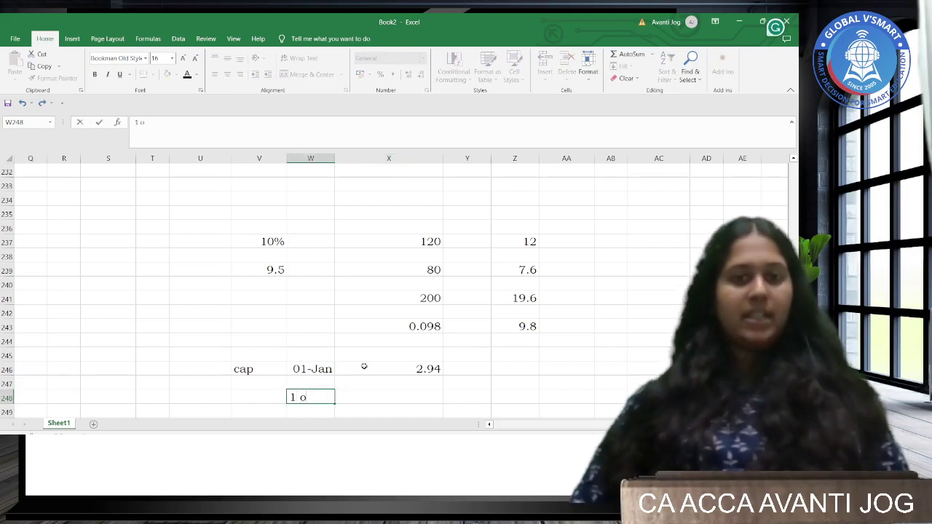
pyautogui.write('ct')
pyautogui.hotkey('ctrl', 'Return')
# Enter the note "12 m" in Y246, beside the 1 January borrowing cost.
pyautogui.press('Up')
pyautogui.press('Right')
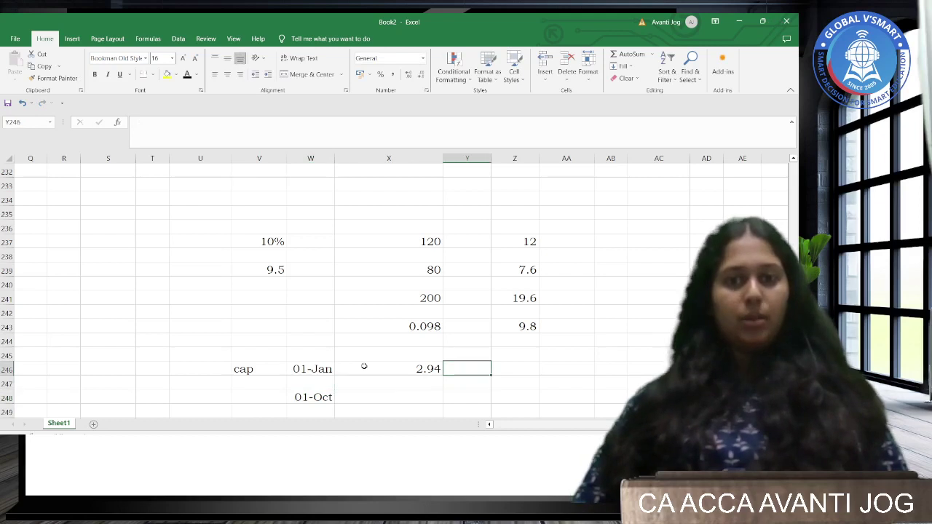
pyautogui.write('12')
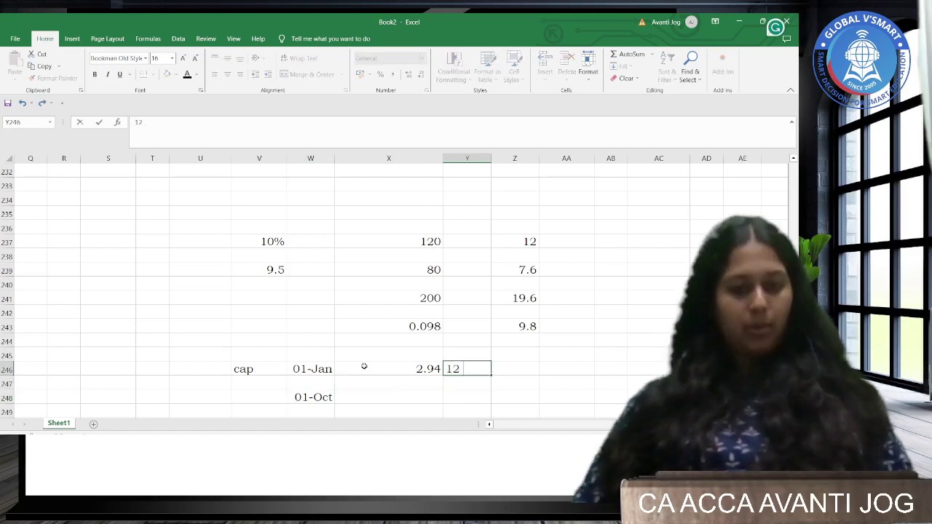
pyautogui.write(' m')
pyautogui.press('Return')
# Check the October drawdown in the Edge PDF and calculate its borrowing cost in X248 with the formula =20*X243*3/12.
pyautogui.press('Down')
pyautogui.press('Left')
pyautogui.write('=')
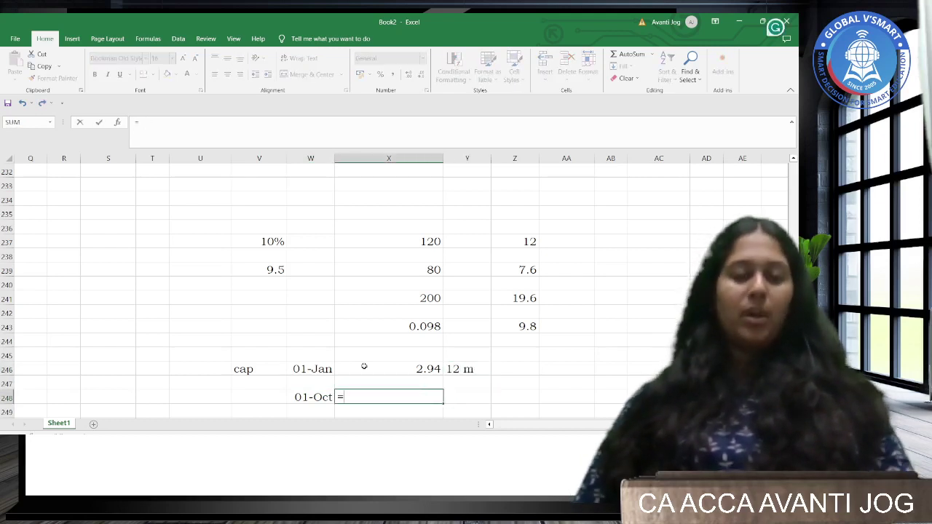
pyautogui.hotkey('alt', 'Tab')
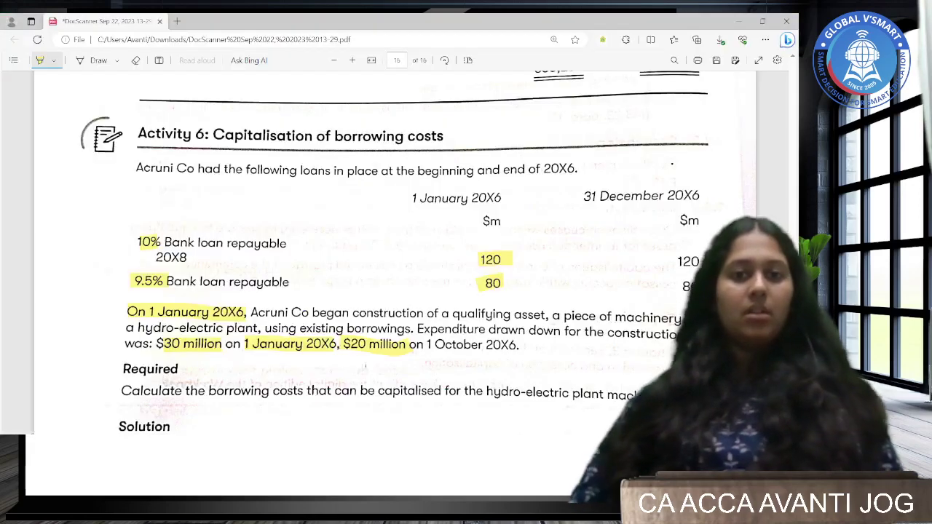
pyautogui.hotkey('alt', 'Tab')
pyautogui.write('20')
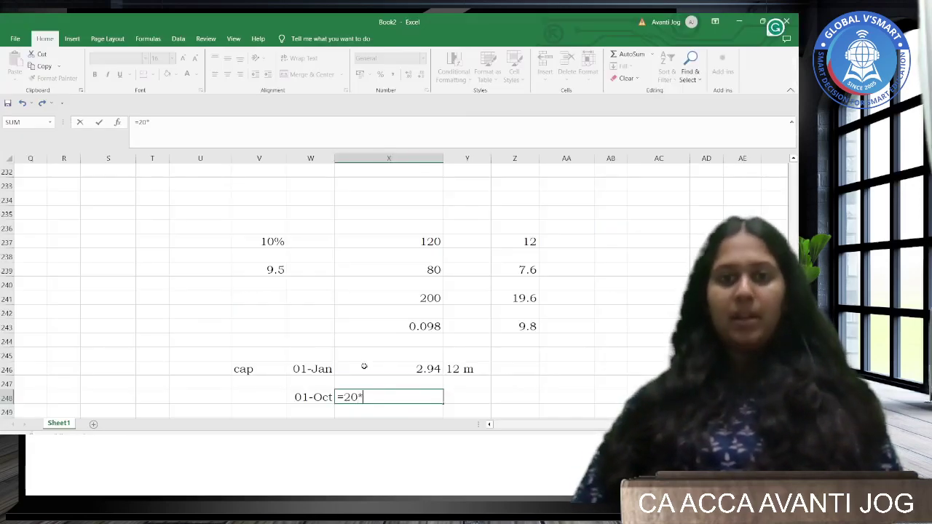
pyautogui.write('*')
pyautogui.press('Up')
pyautogui.press('Up')
pyautogui.press('Up')
pyautogui.press('Up')
pyautogui.press('Up')
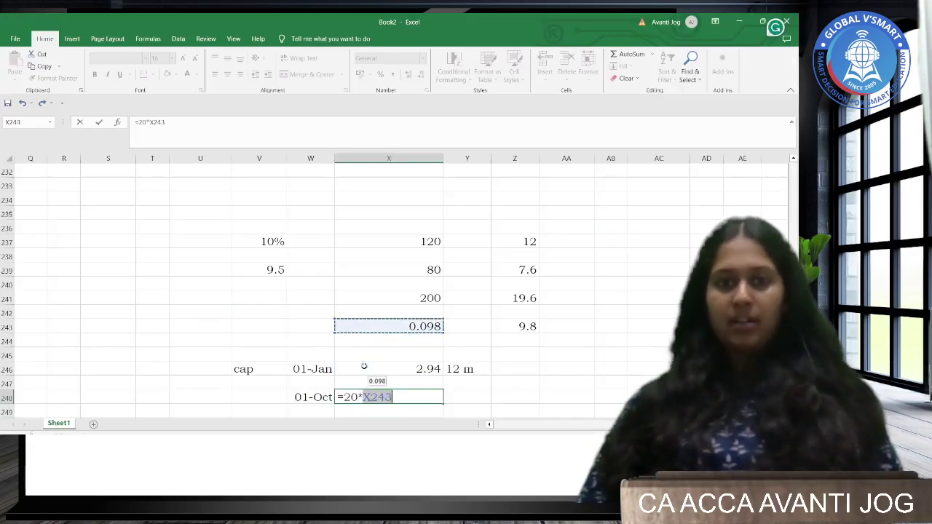
pyautogui.write('*3/')
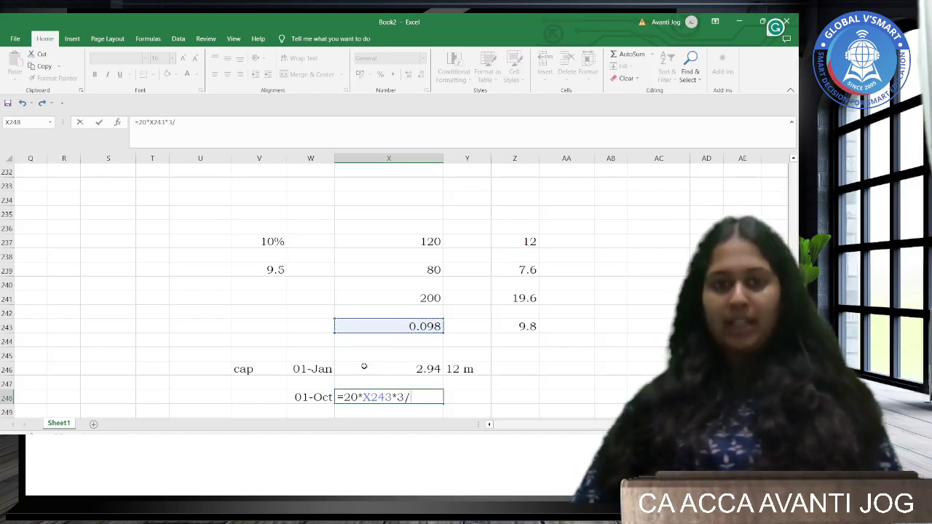
pyautogui.write('12')
pyautogui.press('Return')
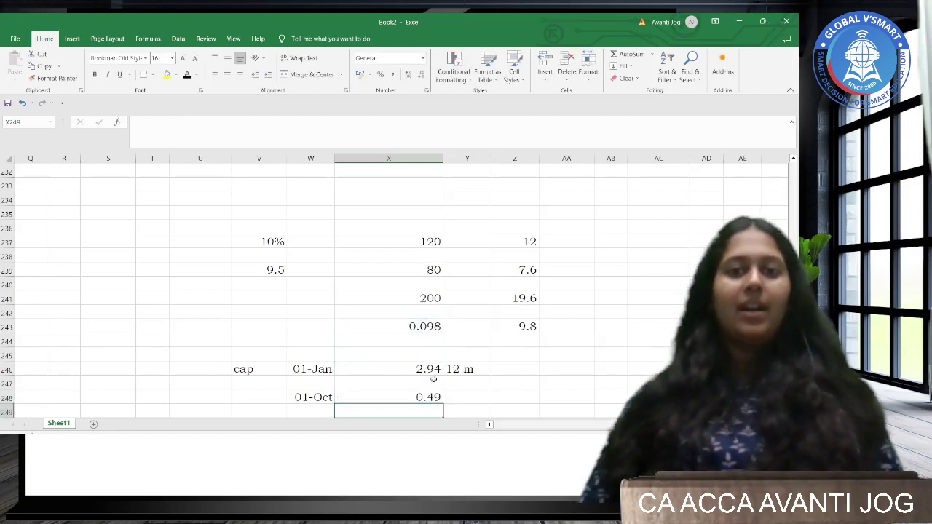
# Enter the total borrowing costs to capitalise, 3.43, in X250 and fill the cell with yellow.
pyautogui.moveTo(429, 371); pyautogui.dragTo(429, 397)
pyautogui.scroll(-1, 431, 392)
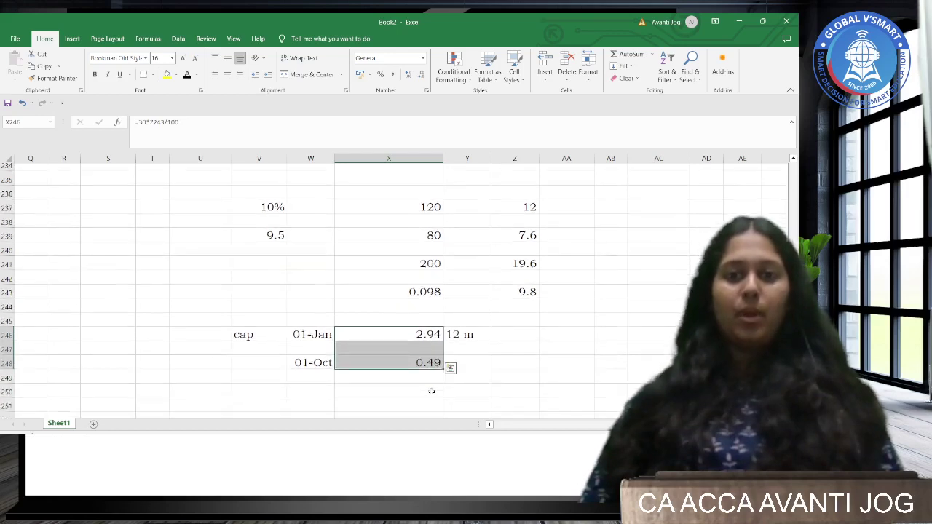
pyautogui.click(431, 391)
pyautogui.write('3.43')
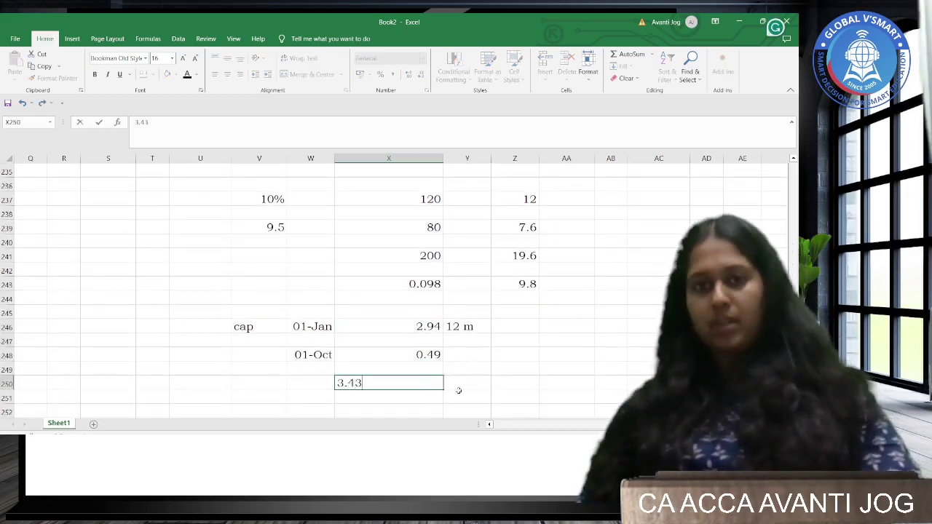
pyautogui.click(487, 357)
pyautogui.click(366, 395)
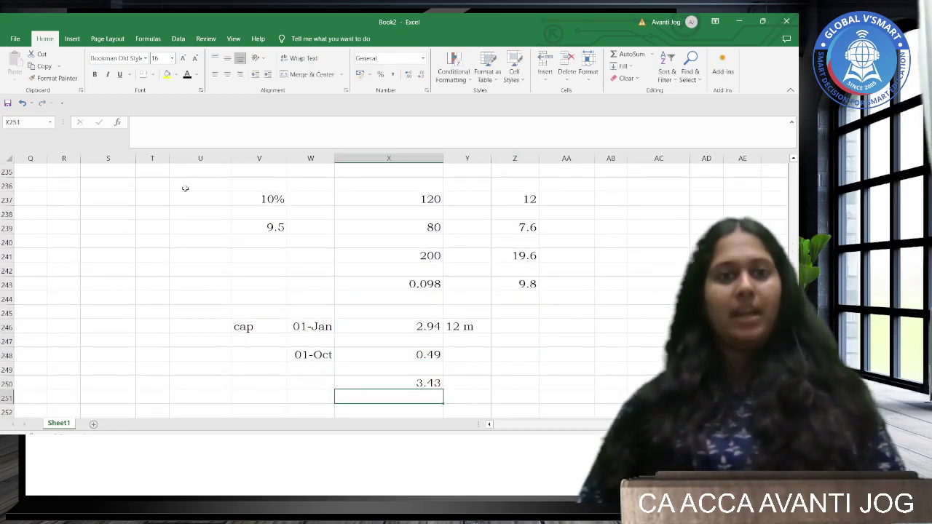
pyautogui.click(408, 375)
pyautogui.click(167, 75)
# Review the Activity 6 question in the Edge PDF against the completed Excel workings.
pyautogui.press('super+Tab')
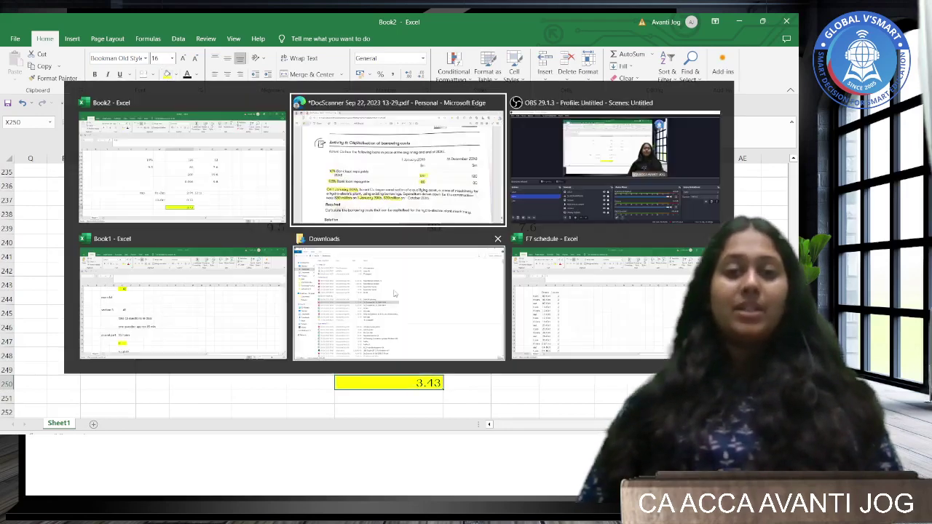
pyautogui.press('Return')
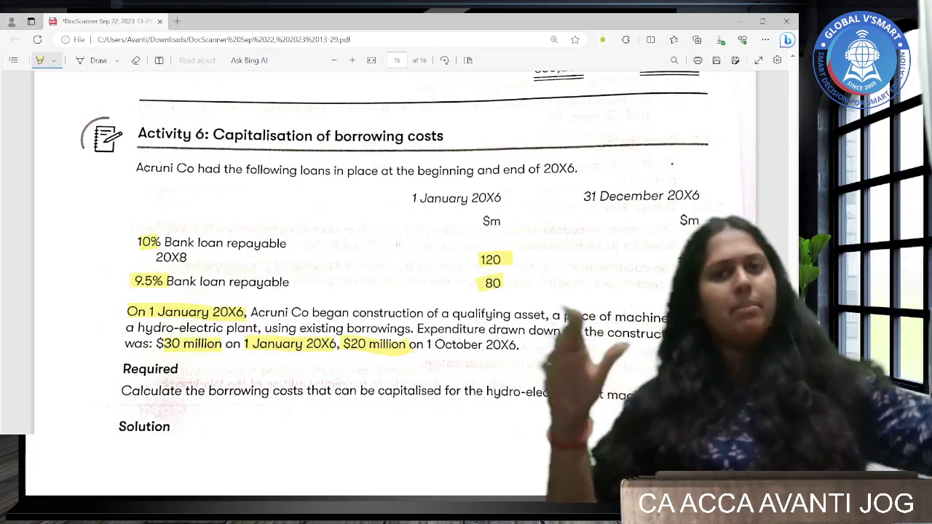
pyautogui.hotkey('alt', 'Tab')
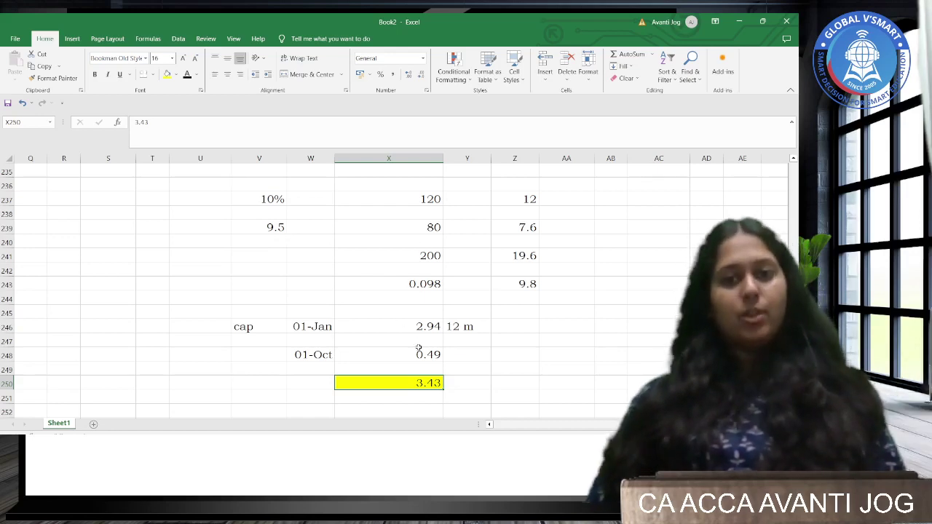
pyautogui.hotkey('alt', 'Tab')
pyautogui.scroll(-2, 400, 330)
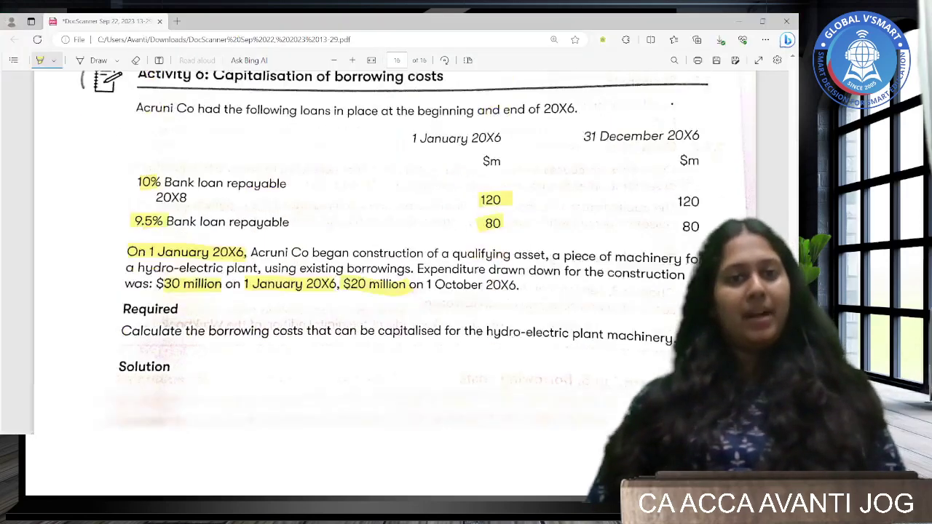
pyautogui.scroll(2, 400, 331)
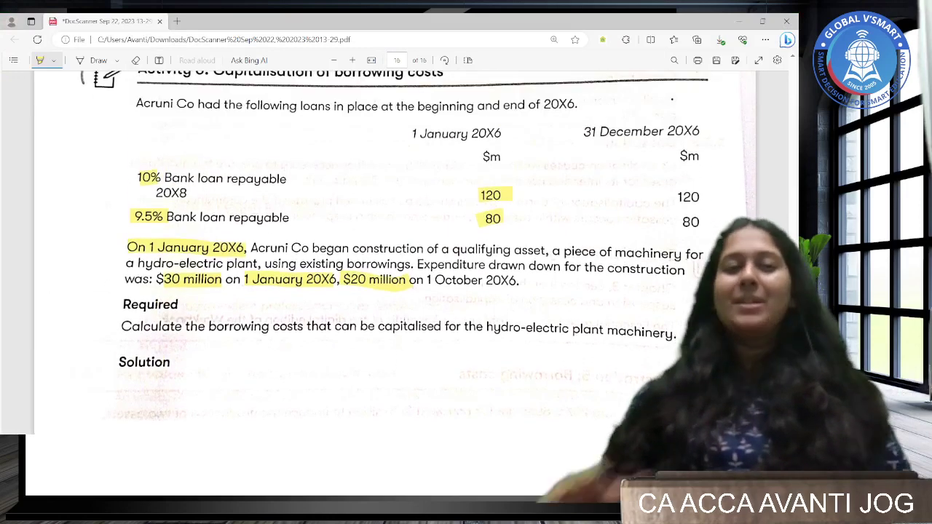